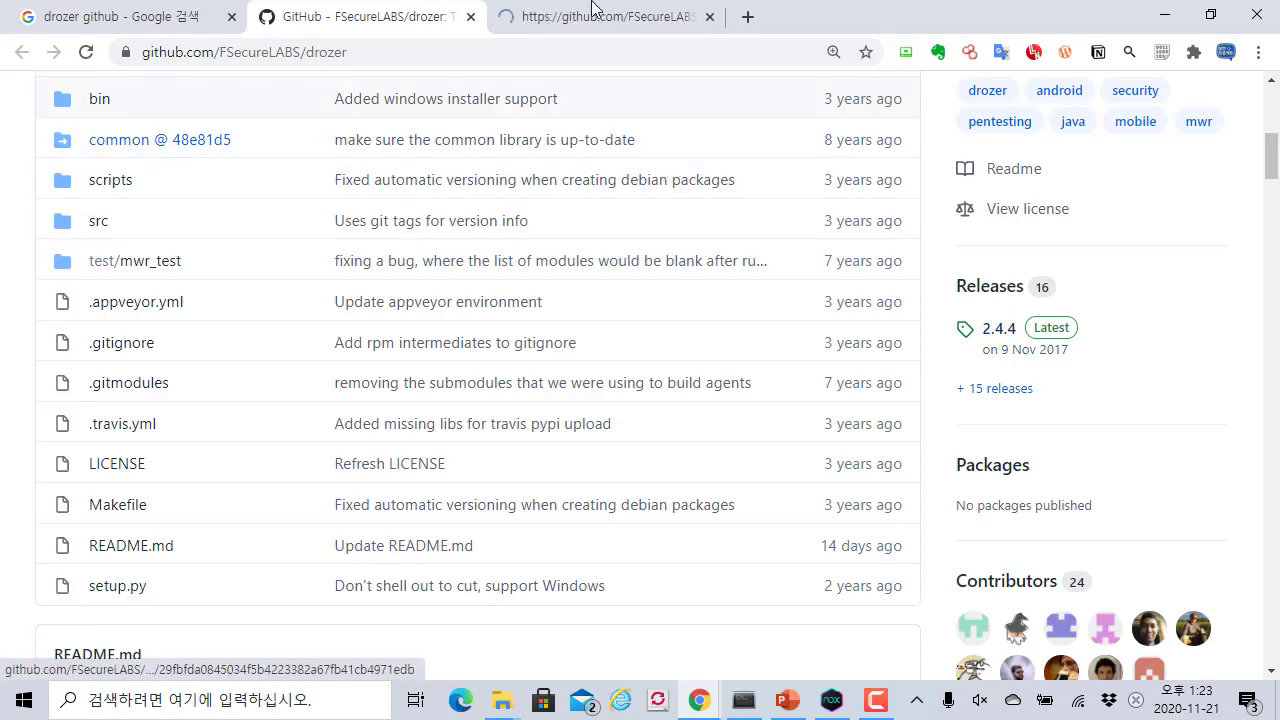
Step: Review the downloadable assets of drozer release 2.4.4, focusing on the Windows installer drozer-2.4.4.win32.msi
{"action": "key", "text": "ctrl+Tab"}
{"action": "scroll", "coordinate": [591, 289], "scroll_direction": "down", "scroll_amount": 3}
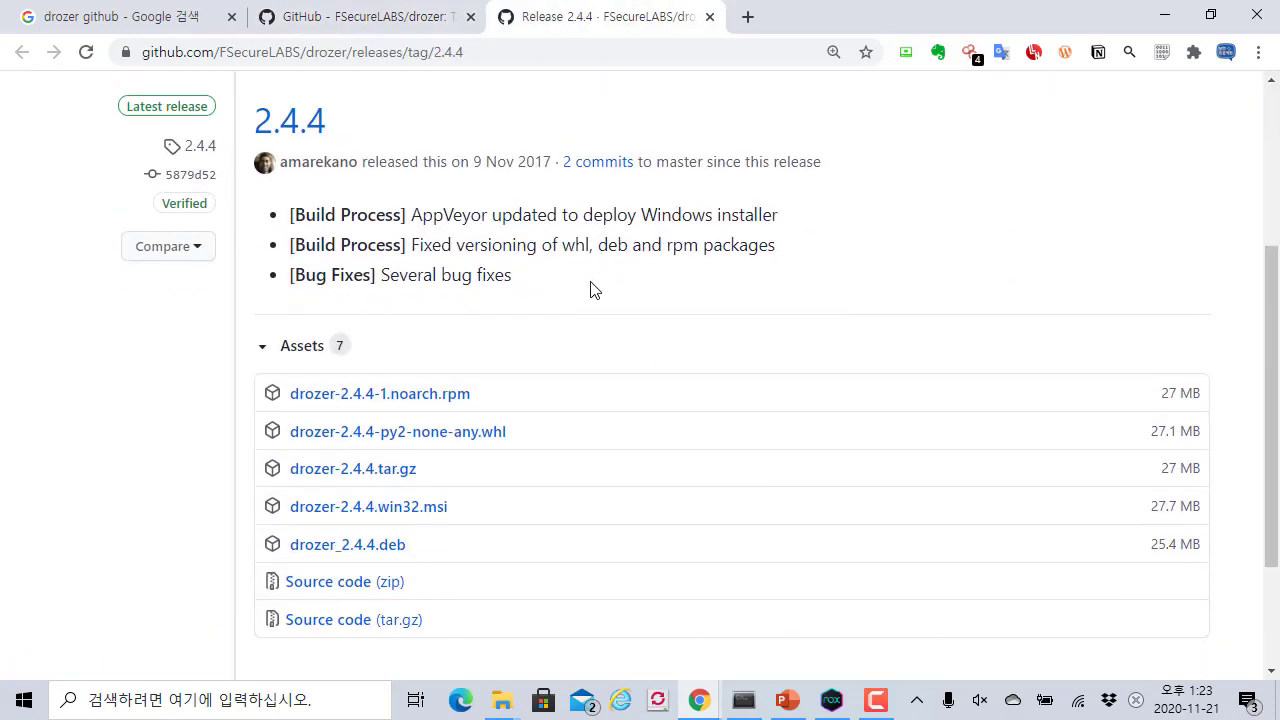
{"action": "scroll", "coordinate": [592, 287], "scroll_direction": "down", "scroll_amount": 1}
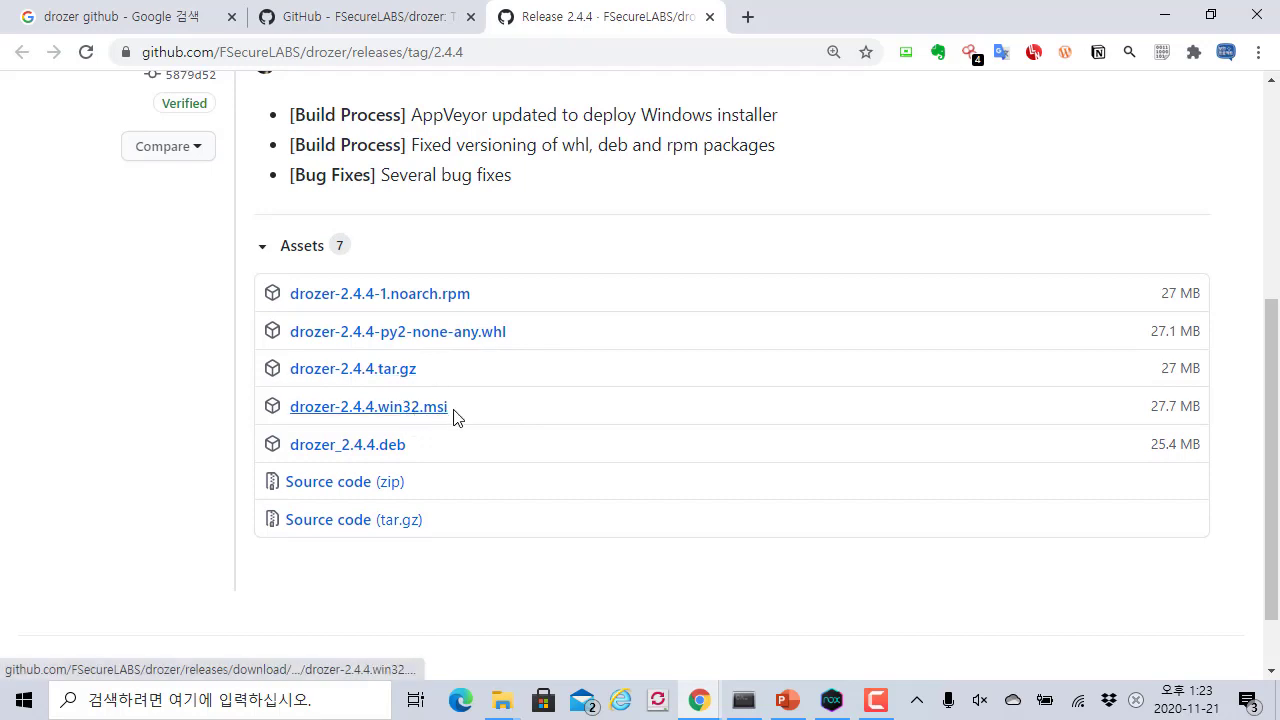
{"action": "left_click_drag", "start_coordinate": [236, 380], "coordinate": [560, 432]}
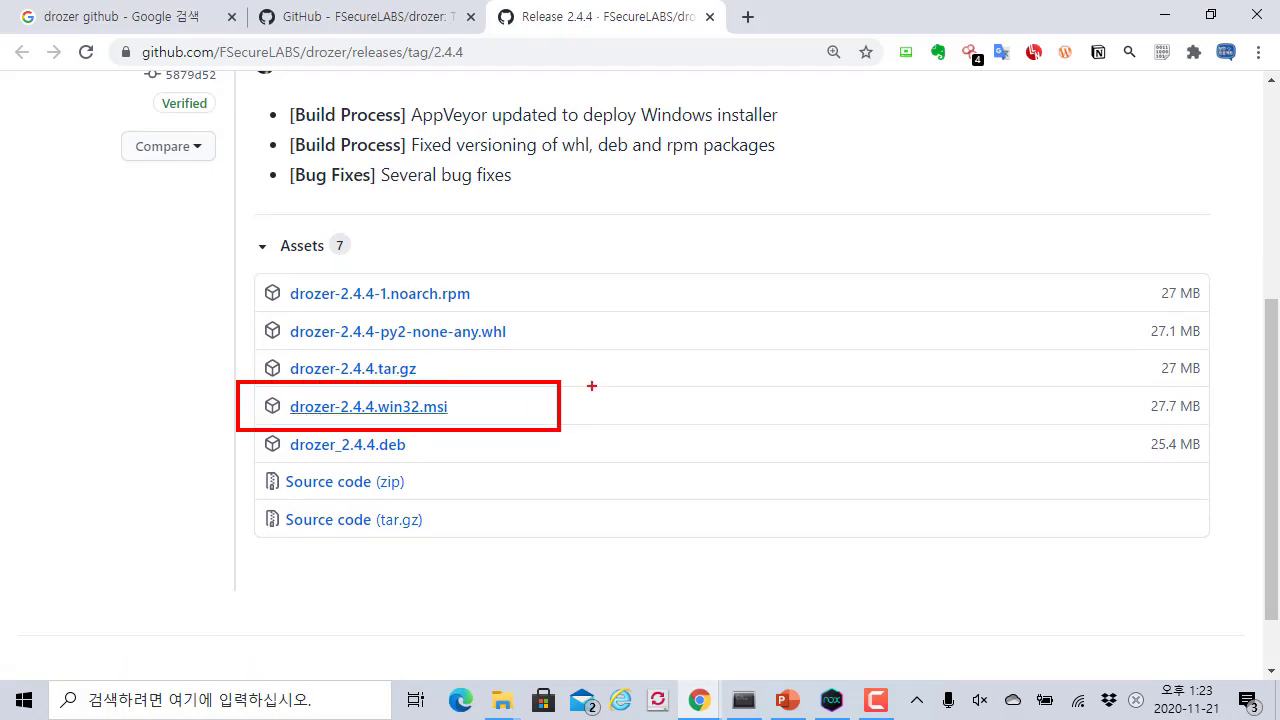
{"action": "mouse_move", "coordinate": [591, 380]}
{"action": "left_mouse_down"}
{"action": "mouse_move", "coordinate": [612, 374]}
{"action": "mouse_move", "coordinate": [614, 398]}
{"action": "mouse_move", "coordinate": [628, 394]}
{"action": "left_mouse_up"}
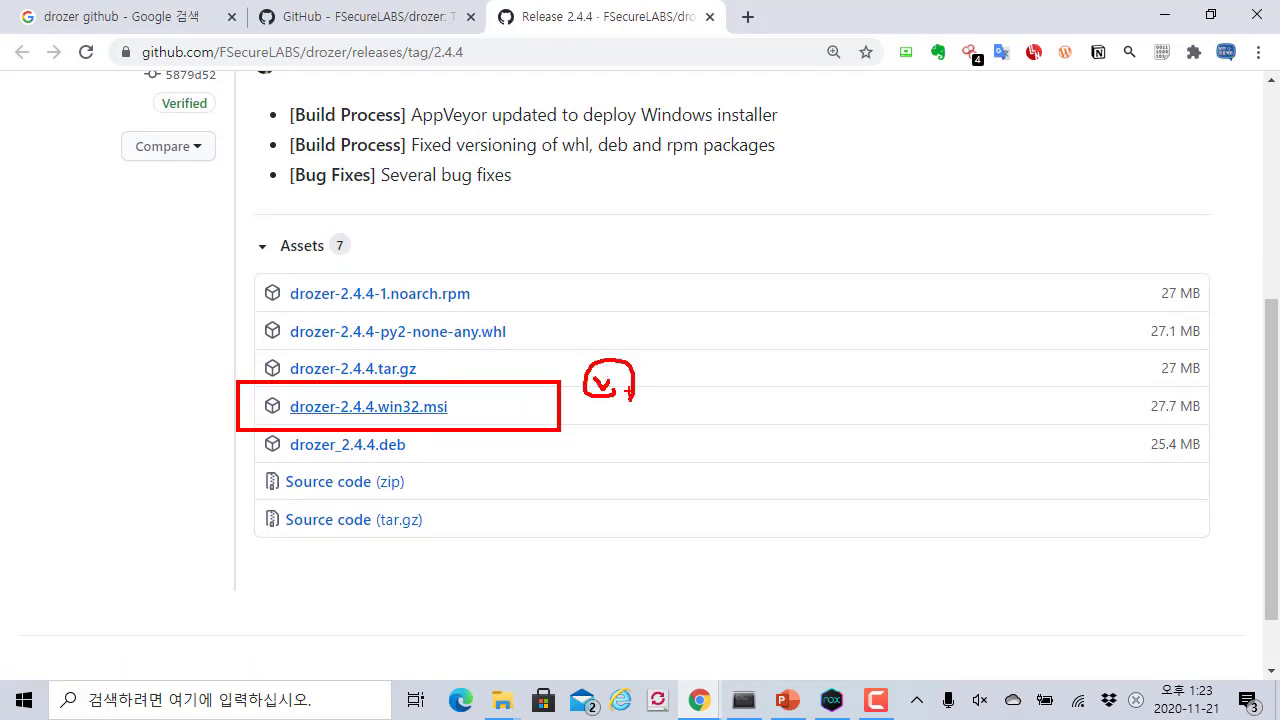
{"action": "key", "text": "Escape"}
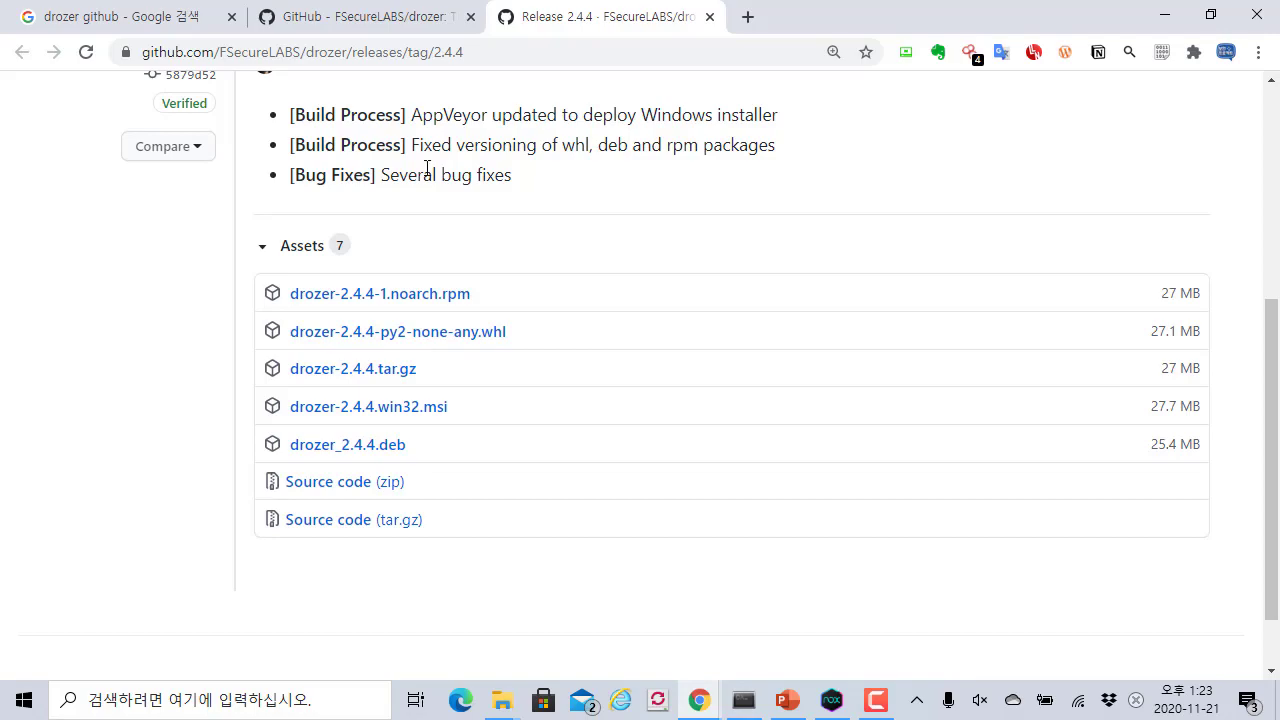
Step: Return to the drozer repository page and read the Prerequisites section of the README, starting with Python2.7
{"action": "left_click", "coordinate": [420, 16]}
{"action": "scroll", "coordinate": [514, 320], "scroll_direction": "down", "scroll_amount": 5}
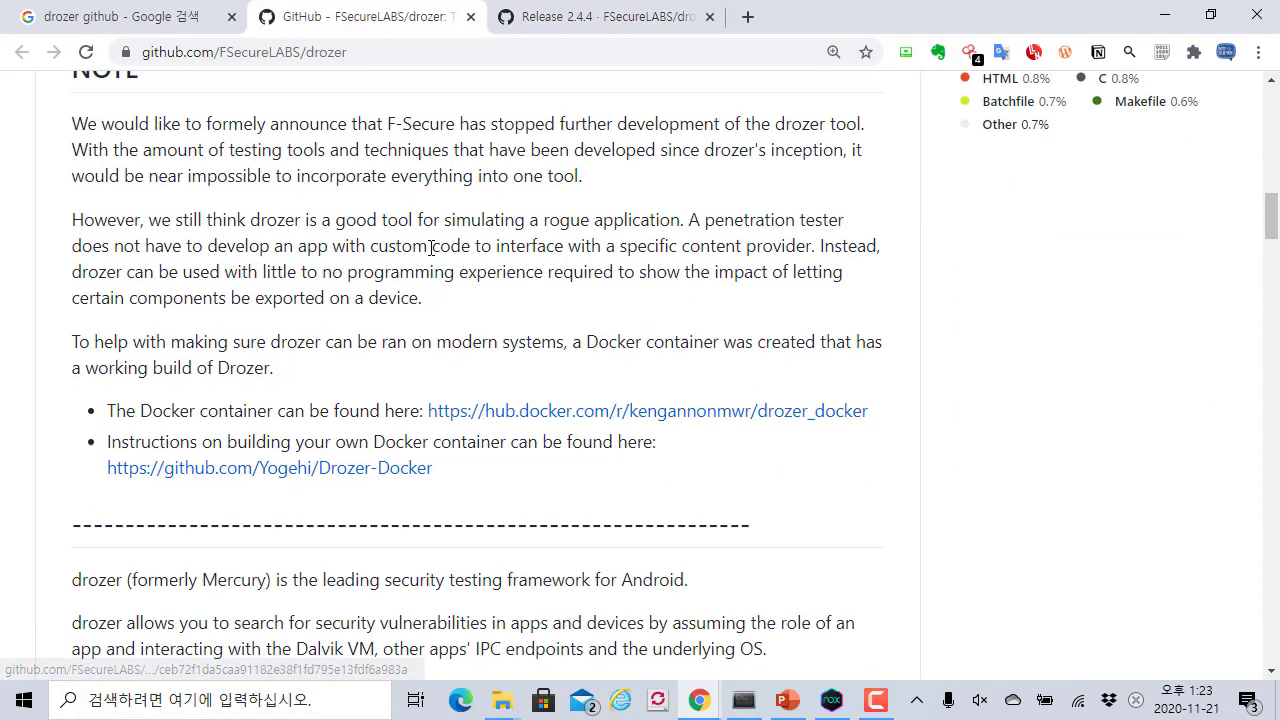
{"action": "scroll", "coordinate": [432, 247], "scroll_direction": "down", "scroll_amount": 5}
{"action": "scroll", "coordinate": [432, 243], "scroll_direction": "down", "scroll_amount": 2}
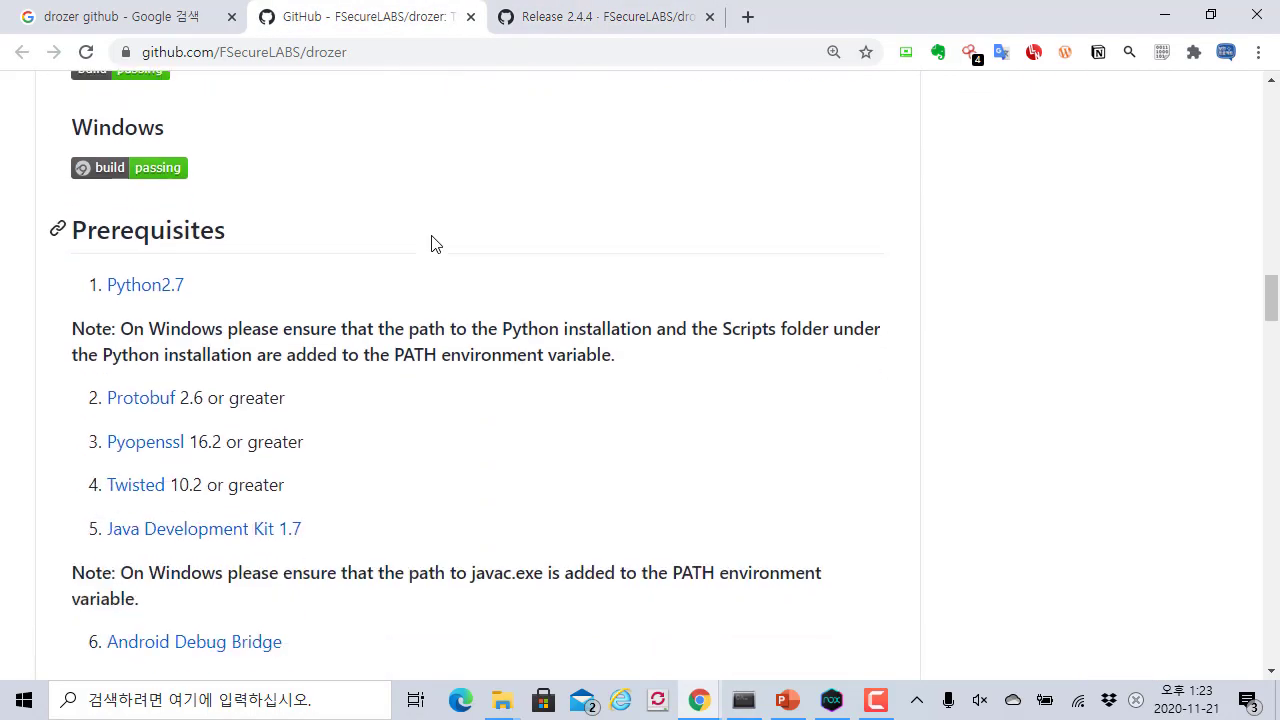
{"action": "left_click_drag", "start_coordinate": [209, 289], "coordinate": [104, 288]}
{"action": "left_click", "coordinate": [313, 303]}
{"action": "scroll", "coordinate": [357, 310], "scroll_direction": "down", "scroll_amount": 1}
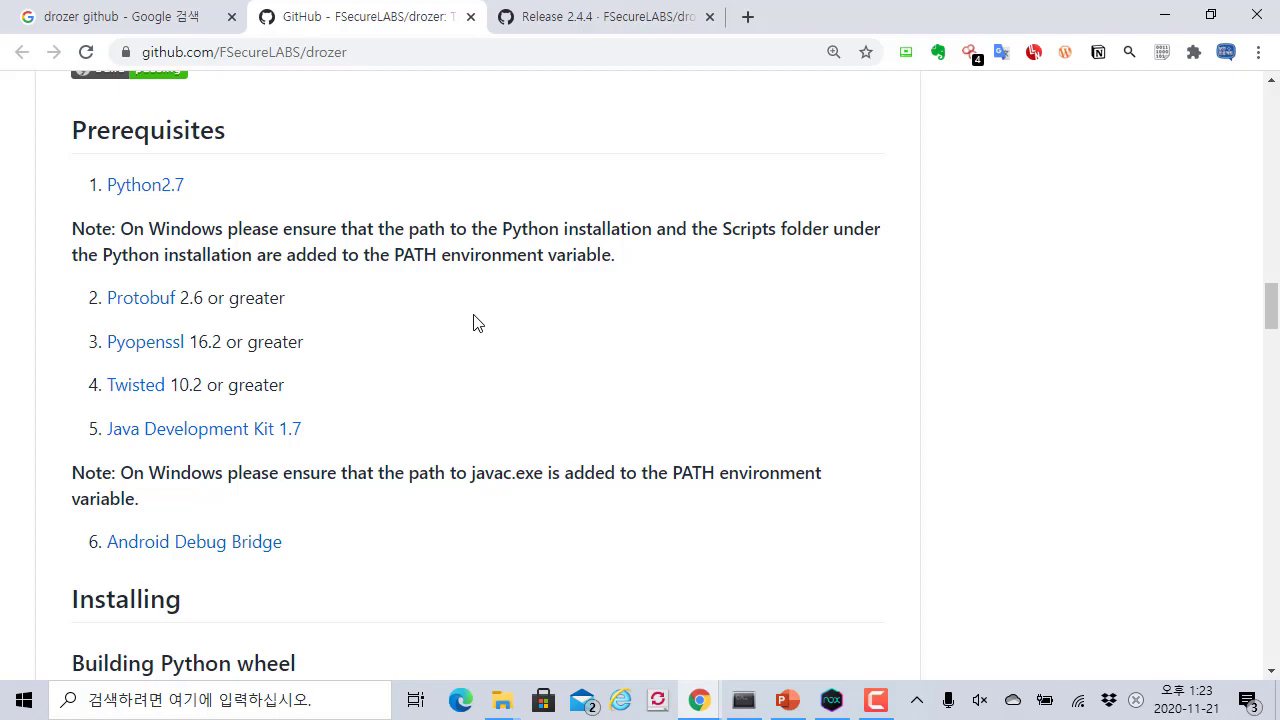
Step: Read the README's installation and usage instructions, focusing on how to download the Drozer Agent and install it with adb
{"action": "scroll", "coordinate": [474, 322], "scroll_direction": "down", "scroll_amount": 8}
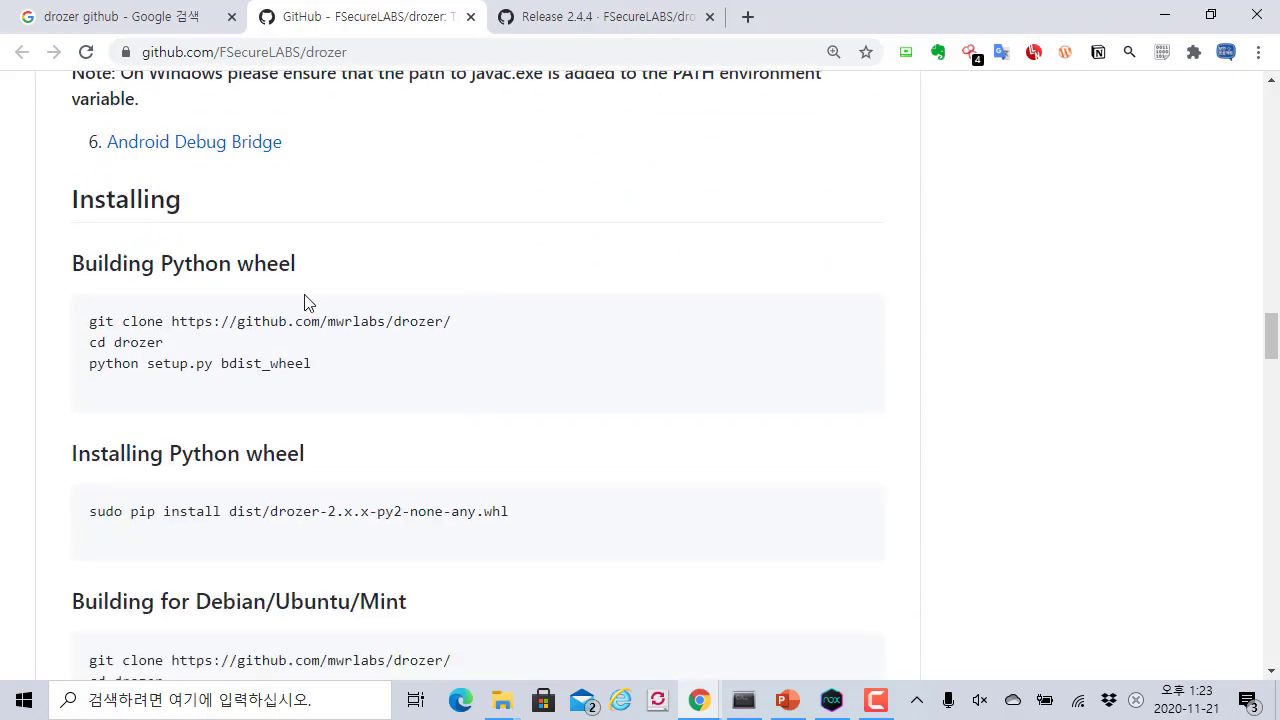
{"action": "scroll", "coordinate": [314, 265], "scroll_direction": "down", "scroll_amount": 6}
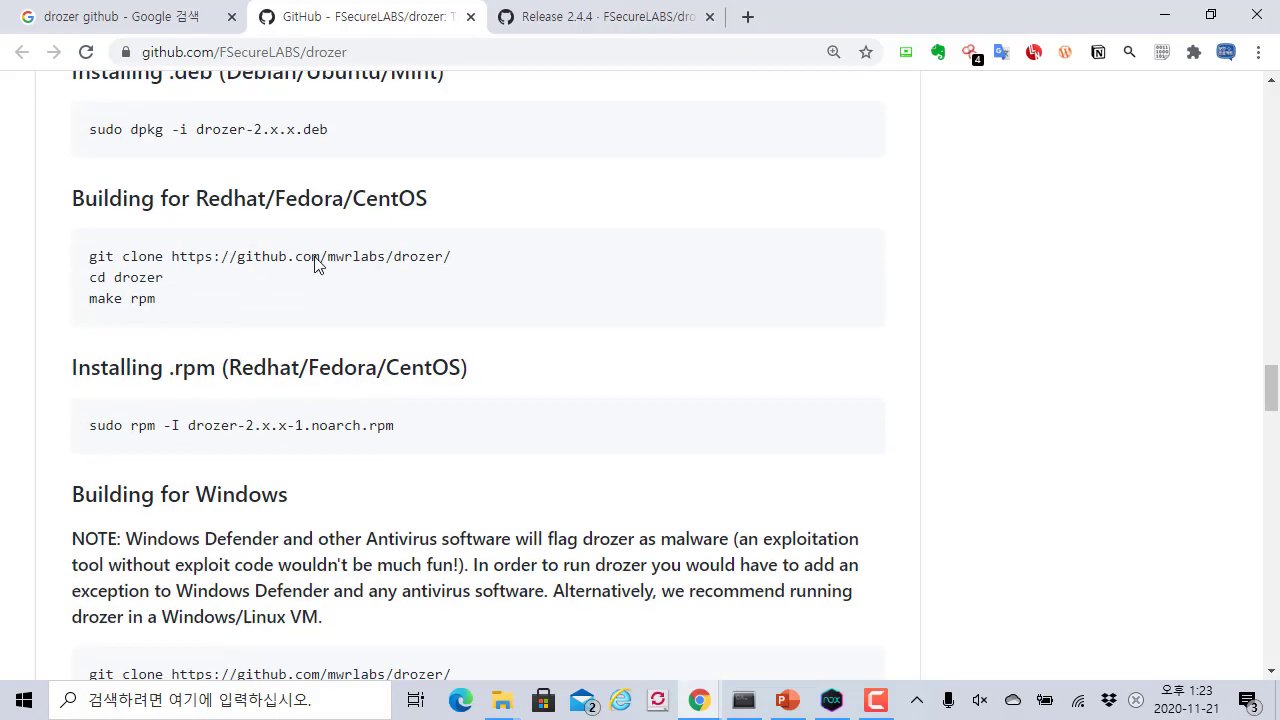
{"action": "scroll", "coordinate": [380, 272], "scroll_direction": "down", "scroll_amount": 4}
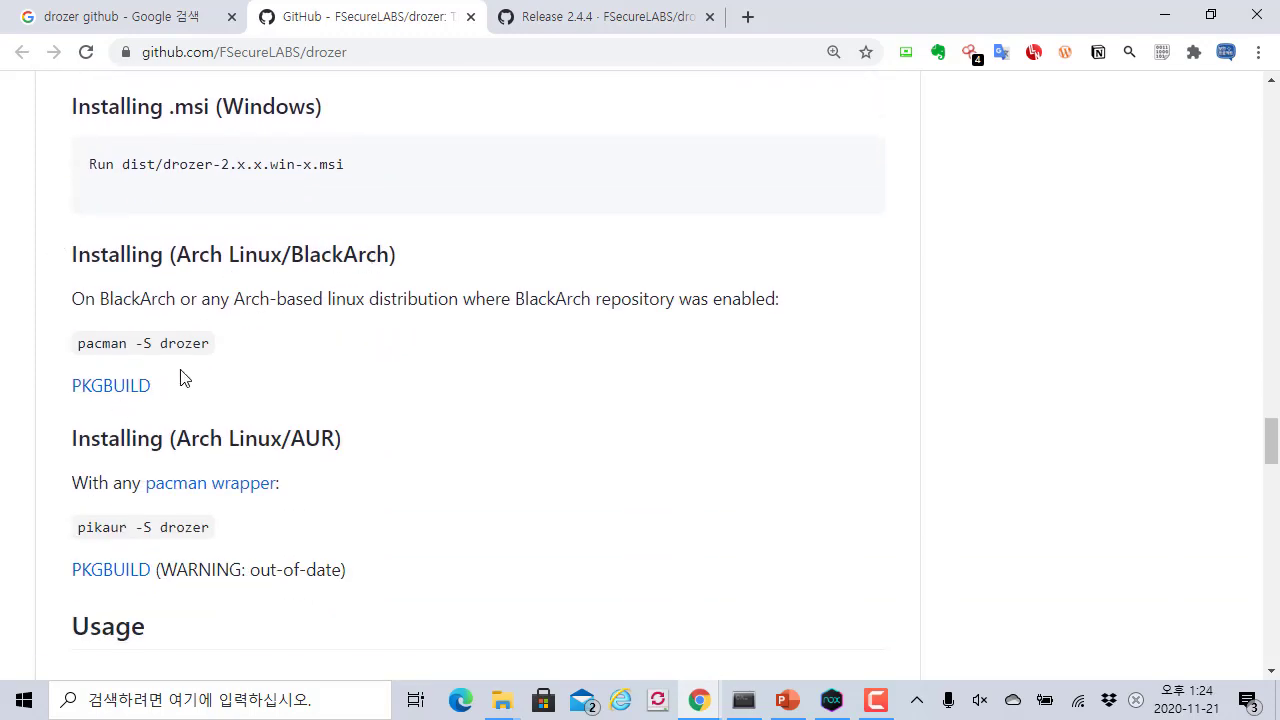
{"action": "scroll", "coordinate": [183, 372], "scroll_direction": "down", "scroll_amount": 3}
{"action": "scroll", "coordinate": [183, 370], "scroll_direction": "down", "scroll_amount": 1}
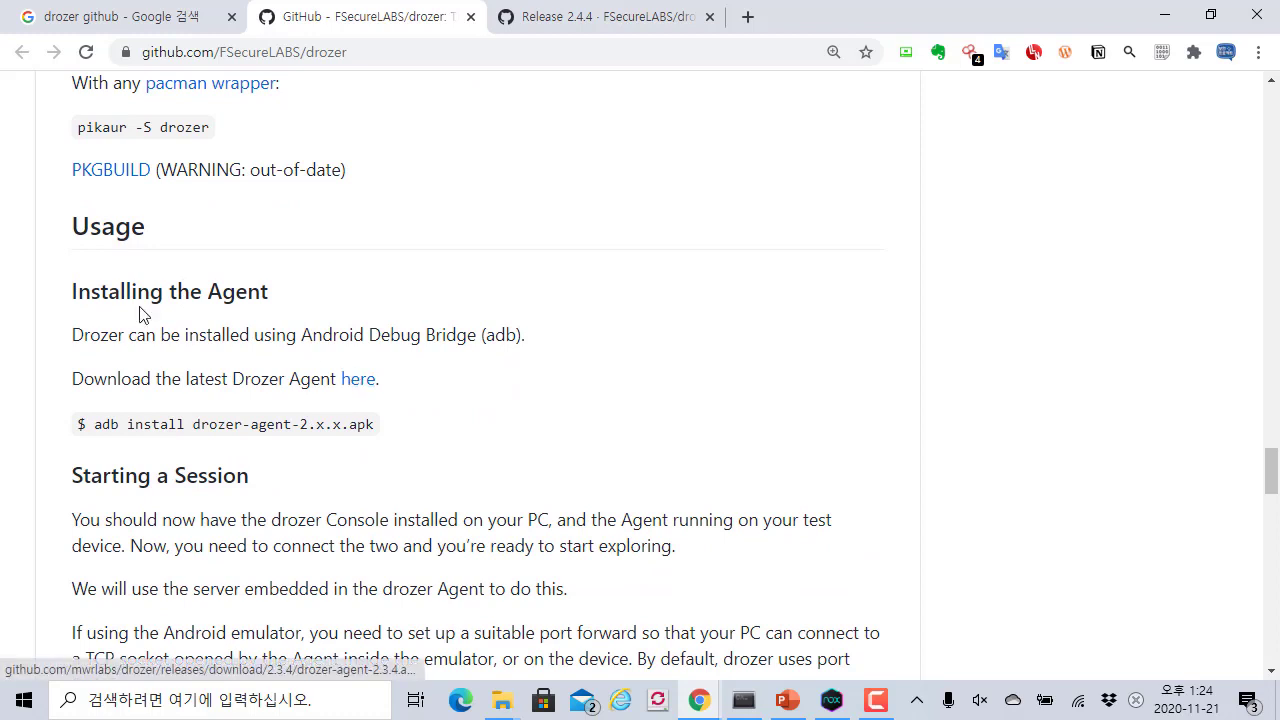
{"action": "left_click_drag", "start_coordinate": [268, 293], "coordinate": [58, 291]}
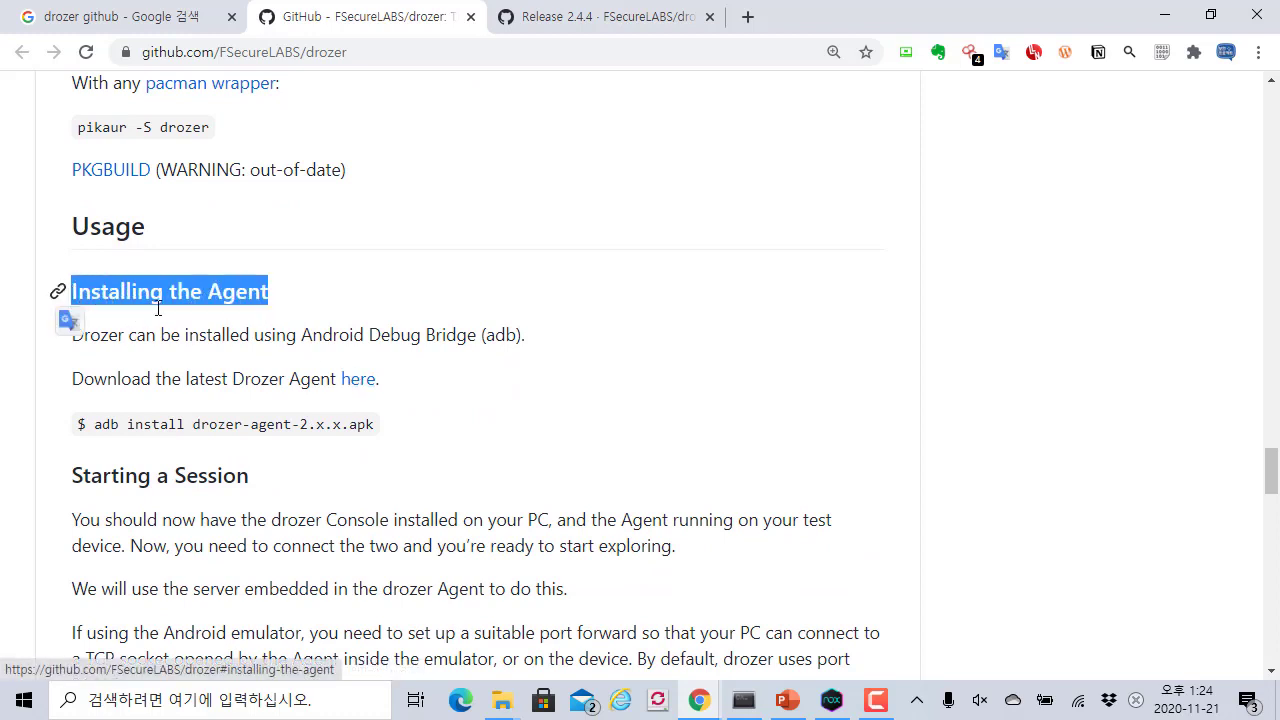
{"action": "left_click", "coordinate": [532, 346]}
{"action": "left_click_drag", "start_coordinate": [530, 348], "coordinate": [251, 357]}
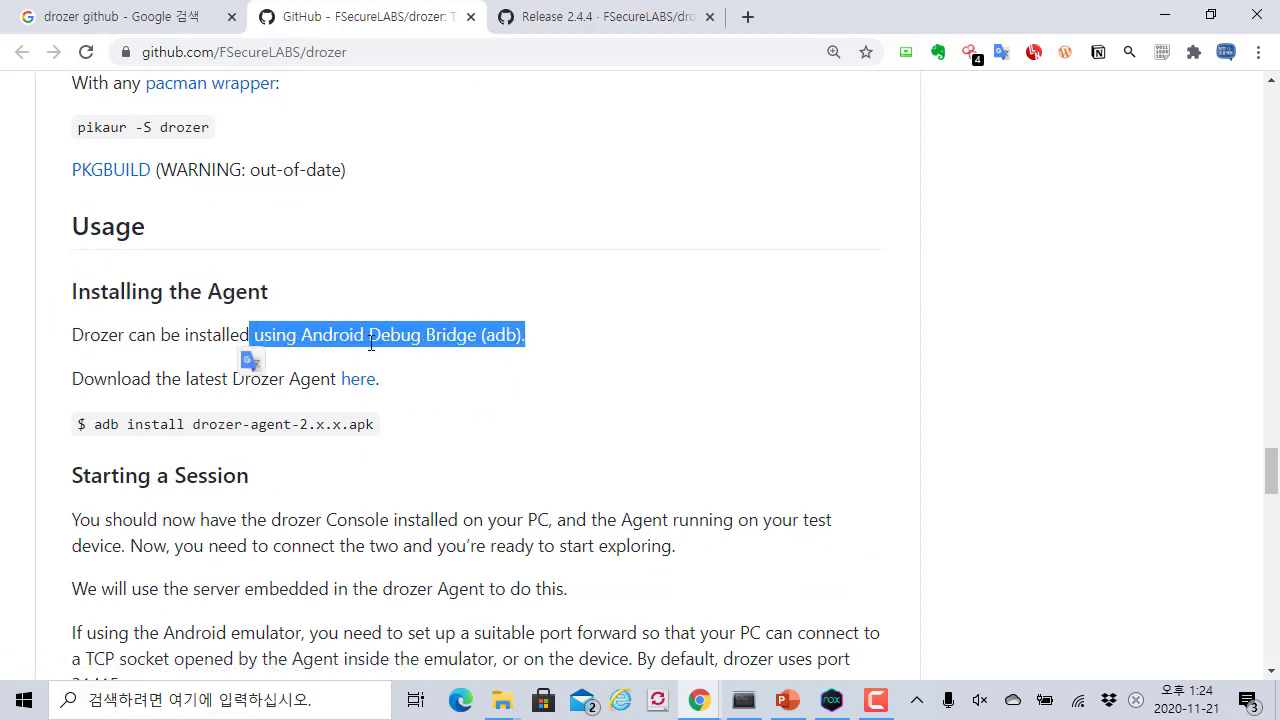
{"action": "left_click", "coordinate": [590, 359]}
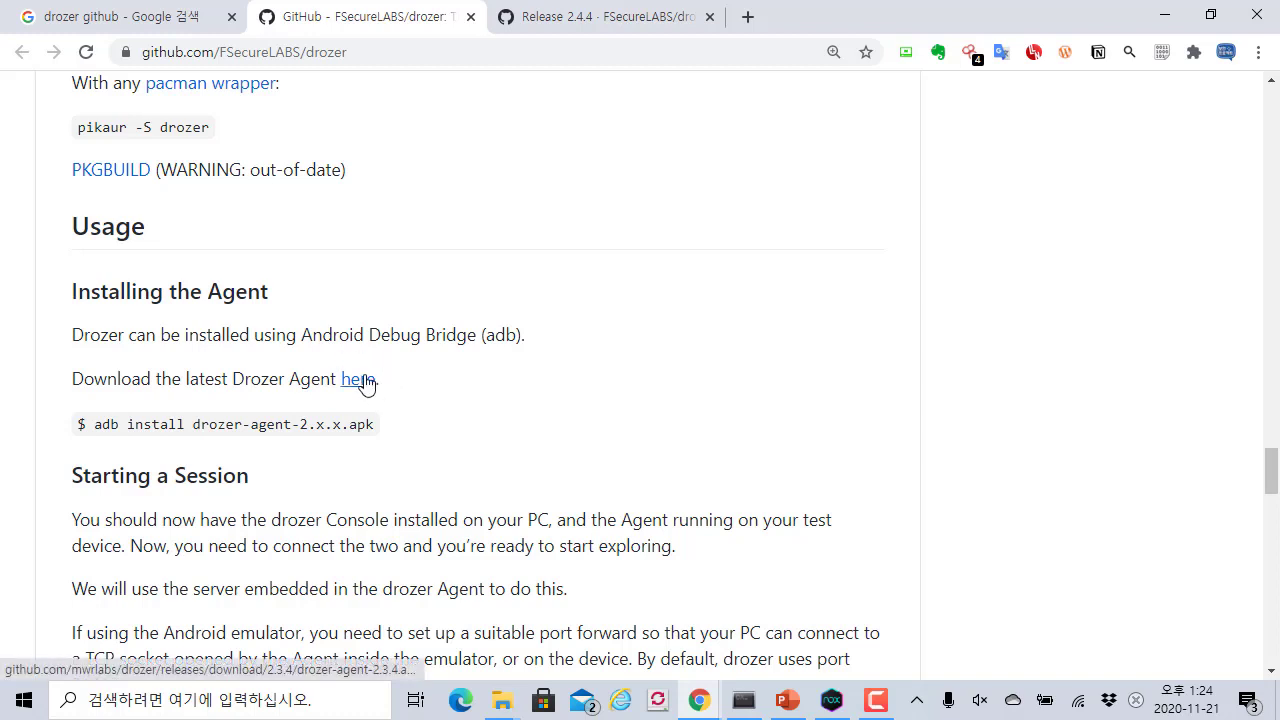
{"action": "left_click_drag", "start_coordinate": [374, 429], "coordinate": [267, 428]}
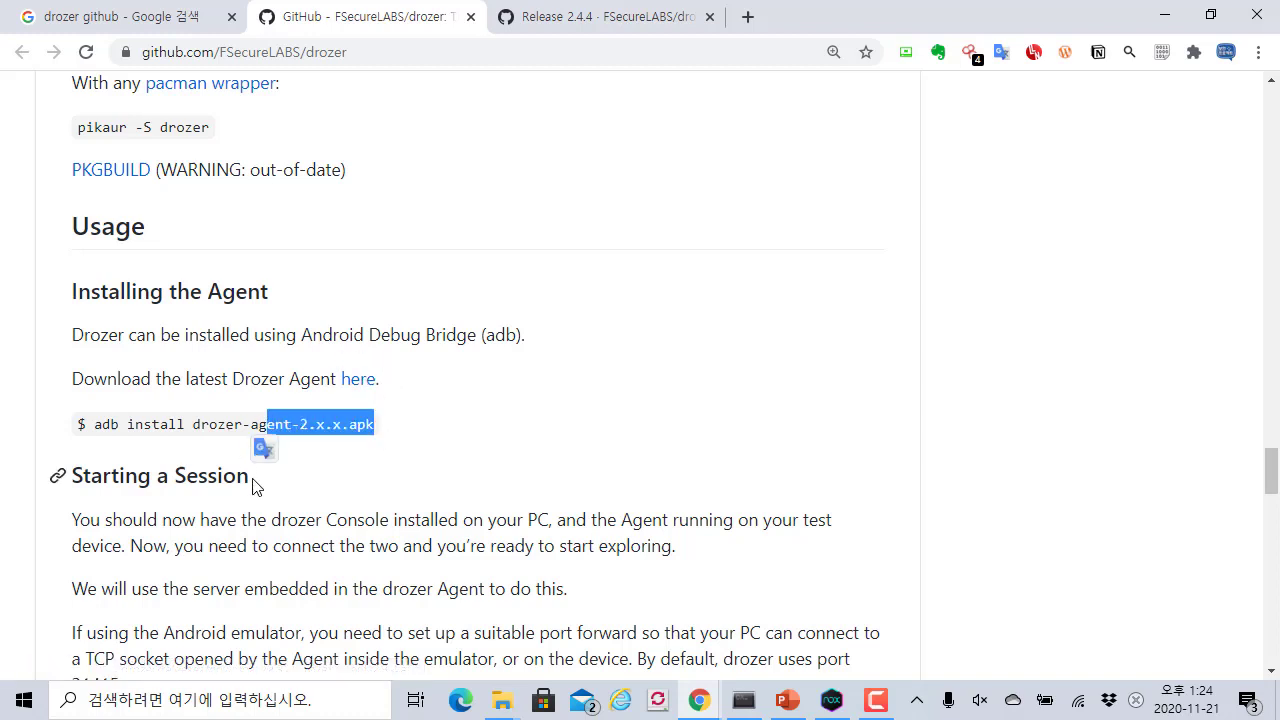
{"action": "left_click", "coordinate": [735, 380]}
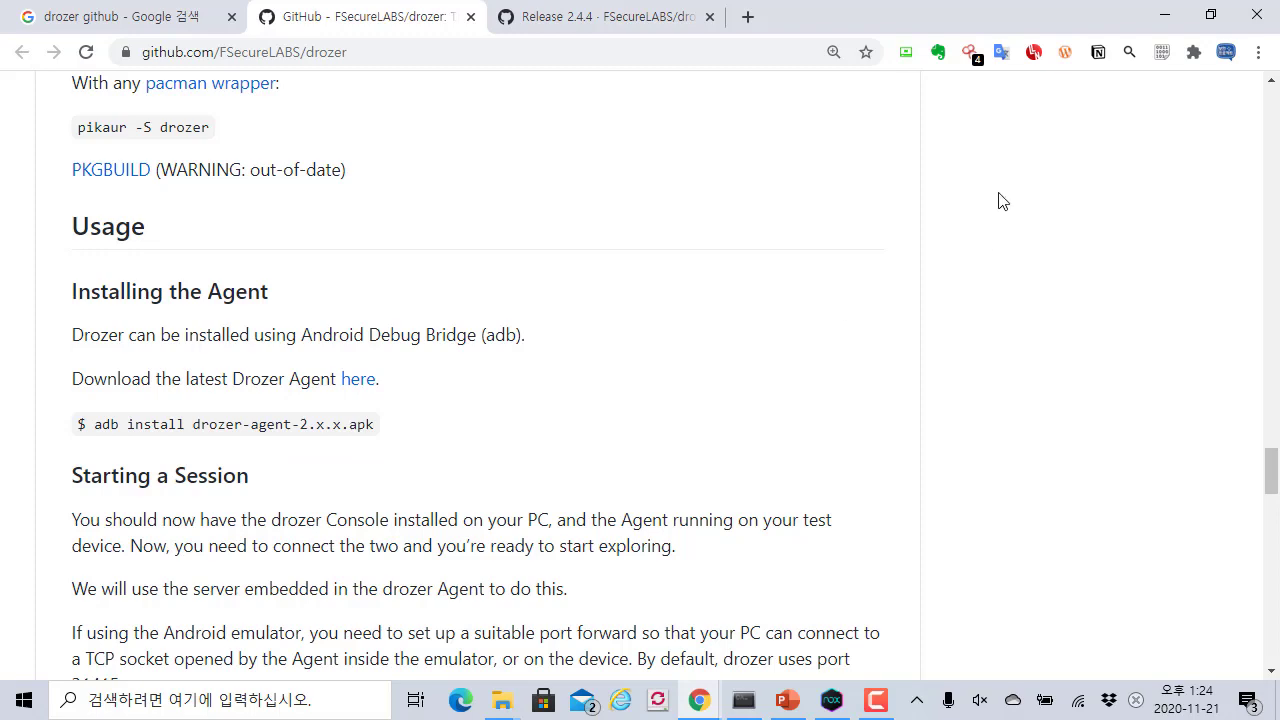
Step: Minimize the browser and install drozer-agent-2.3.4.apk from the desktop in the Nox emulator
{"action": "left_click", "coordinate": [1163, 16]}
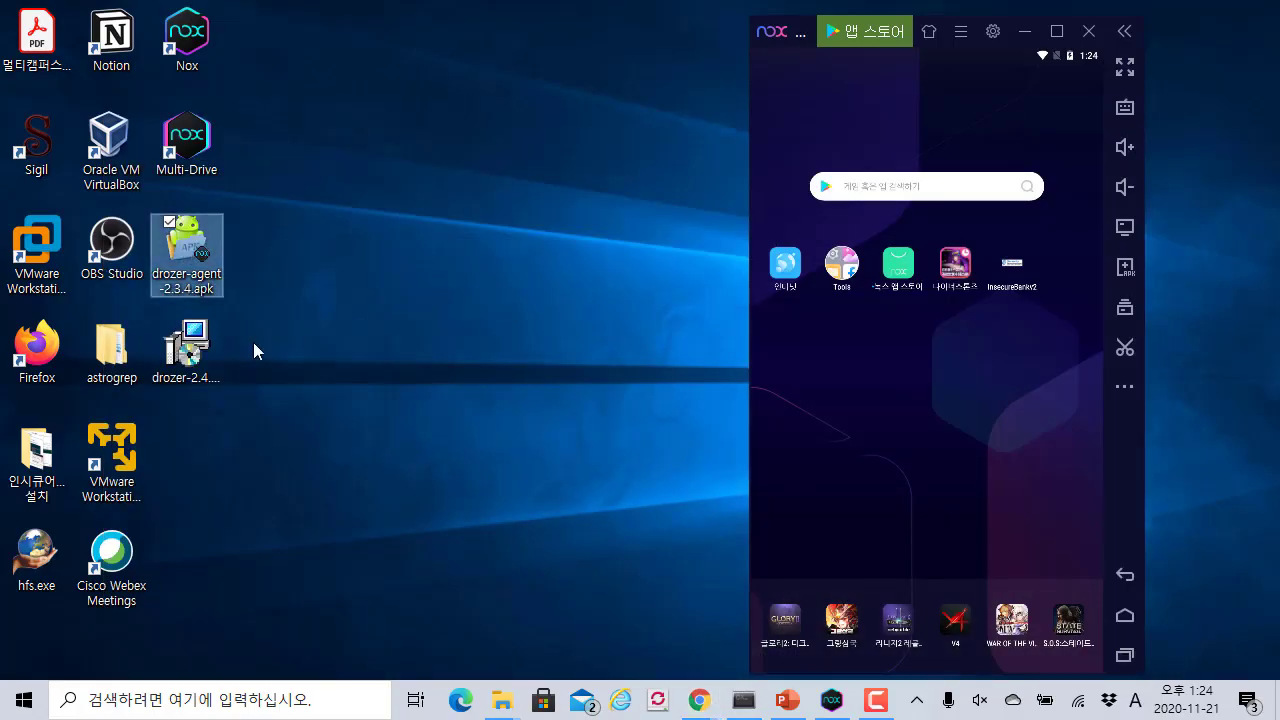
{"action": "left_click", "coordinate": [208, 350]}
{"action": "left_click", "coordinate": [296, 374]}
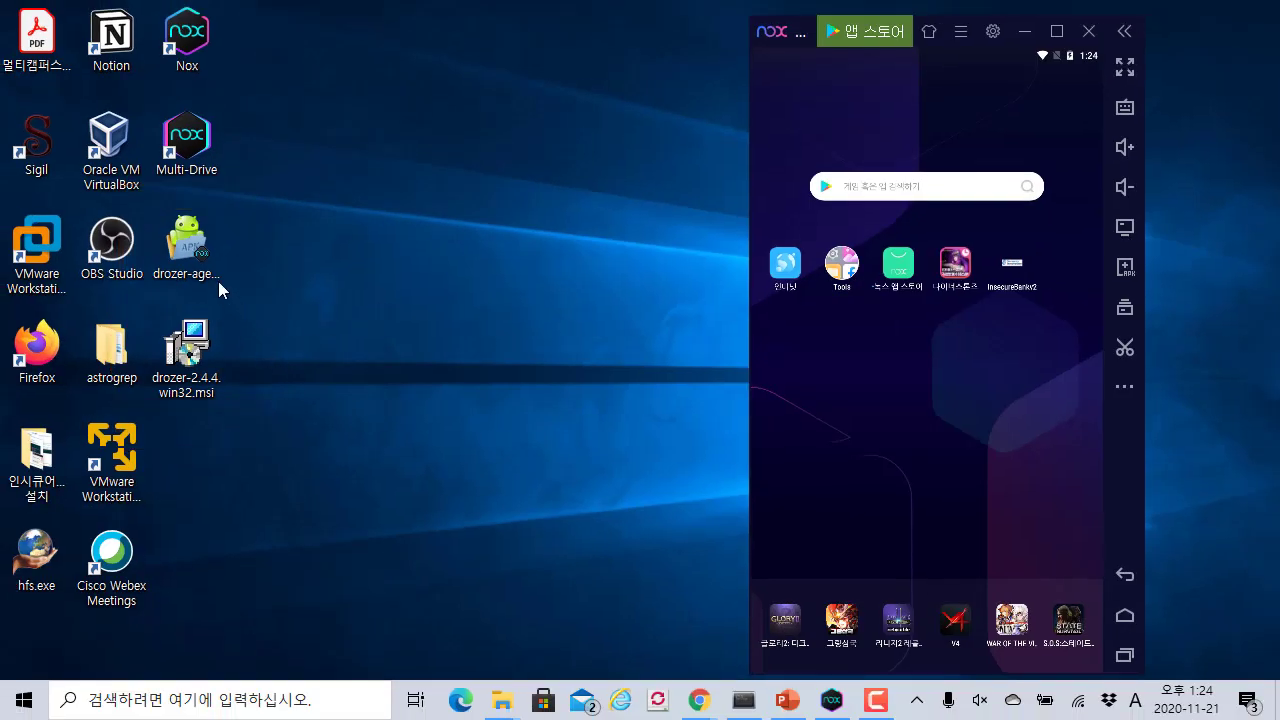
{"action": "left_click", "coordinate": [216, 280]}
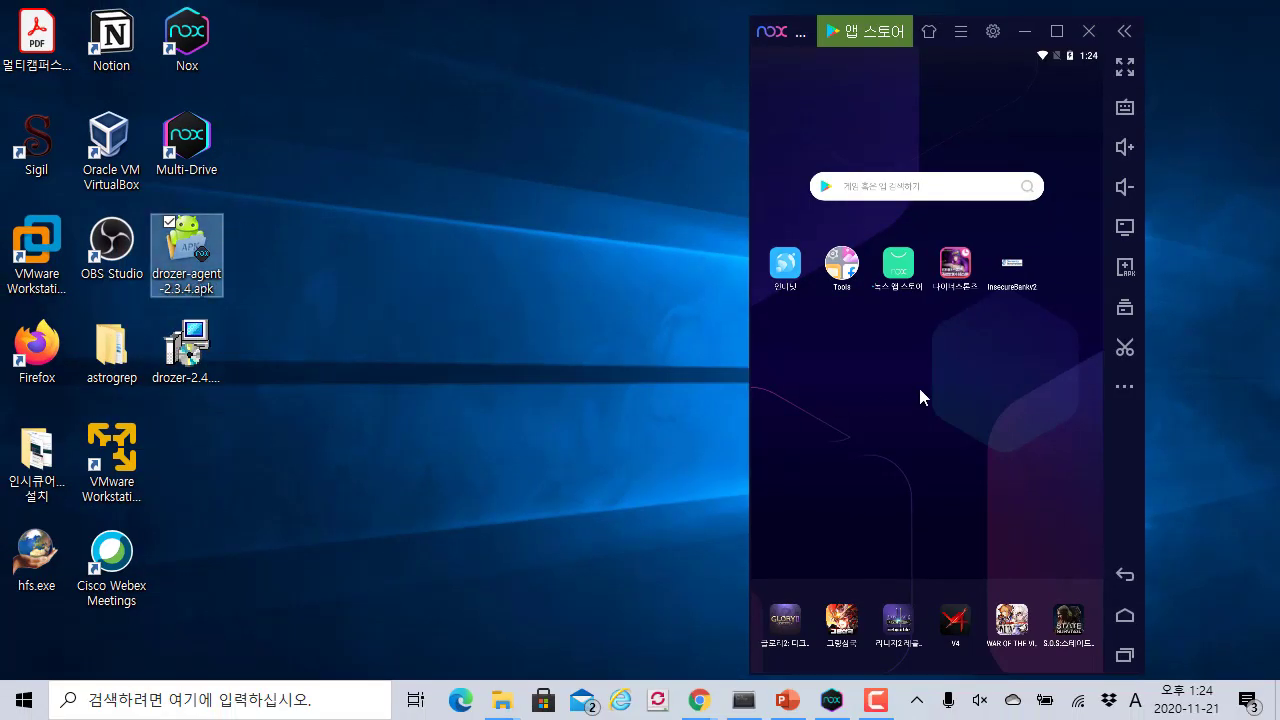
{"action": "left_click_drag", "start_coordinate": [920, 396], "coordinate": [952, 404]}
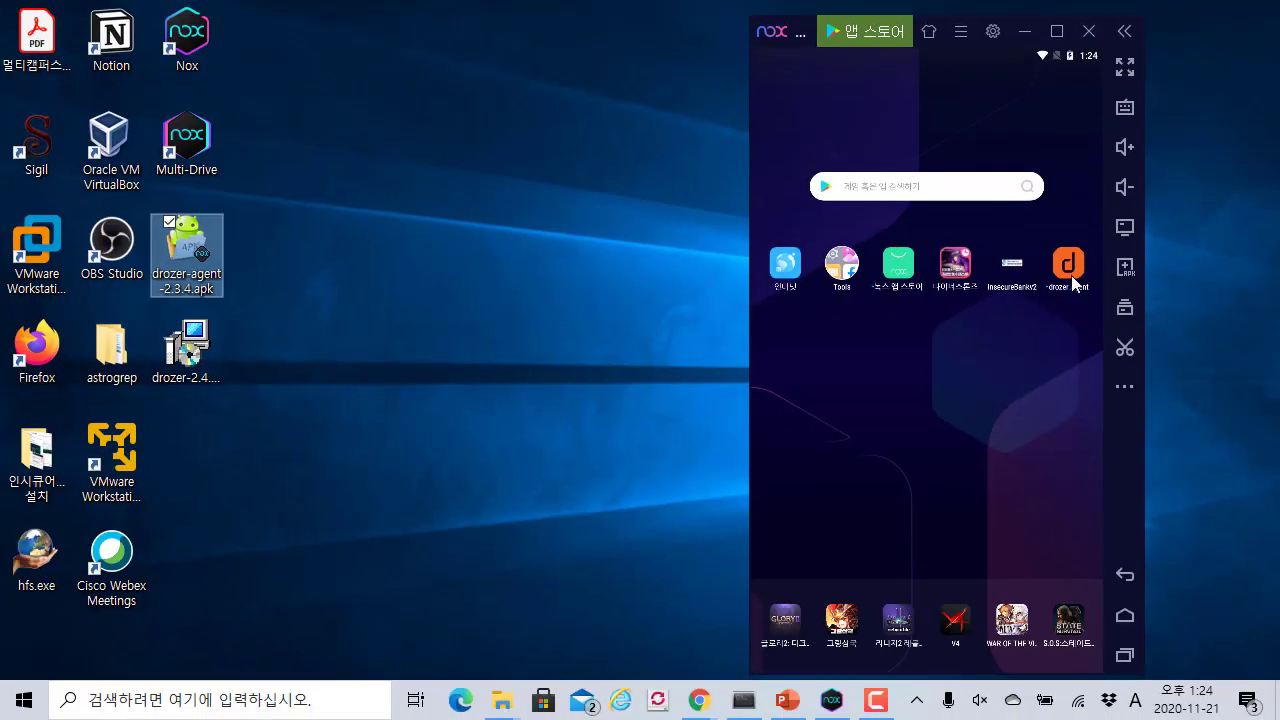
Step: Launch drozer Agent in the emulator, turn on its Embedded Server and reposition the emulator window
{"action": "left_click", "coordinate": [1072, 279]}
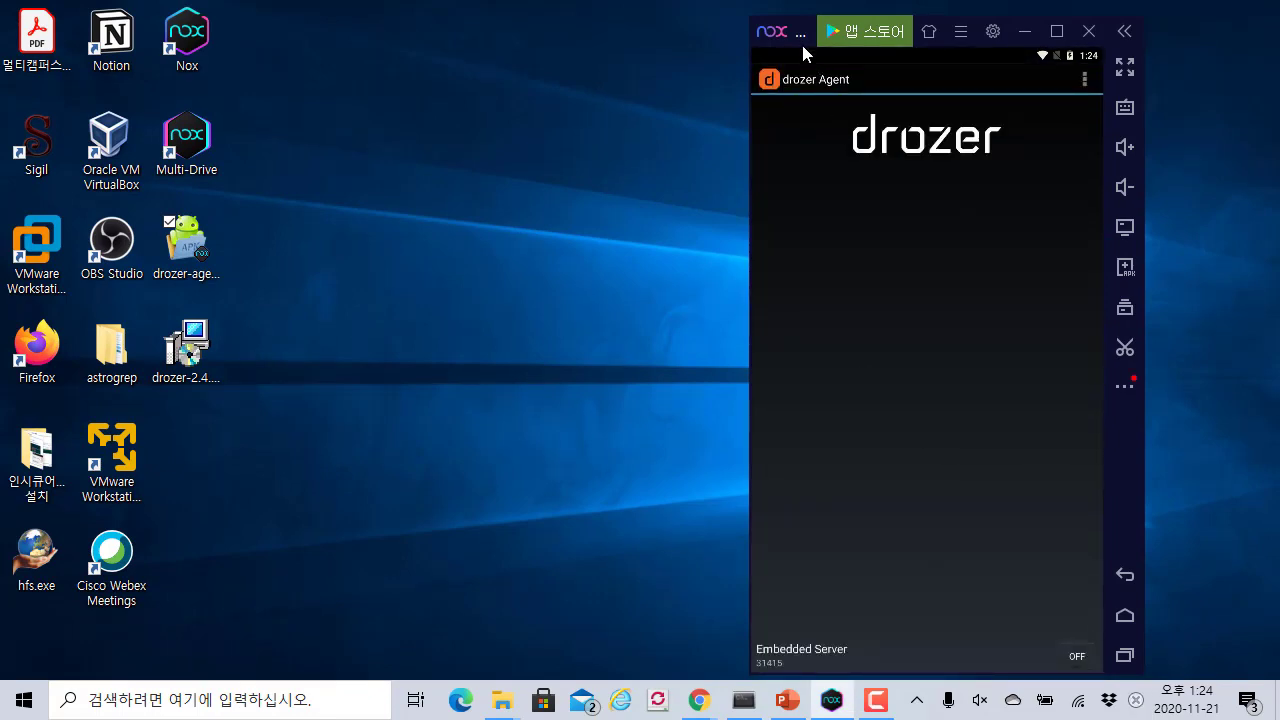
{"action": "left_click_drag", "start_coordinate": [803, 47], "coordinate": [759, 24]}
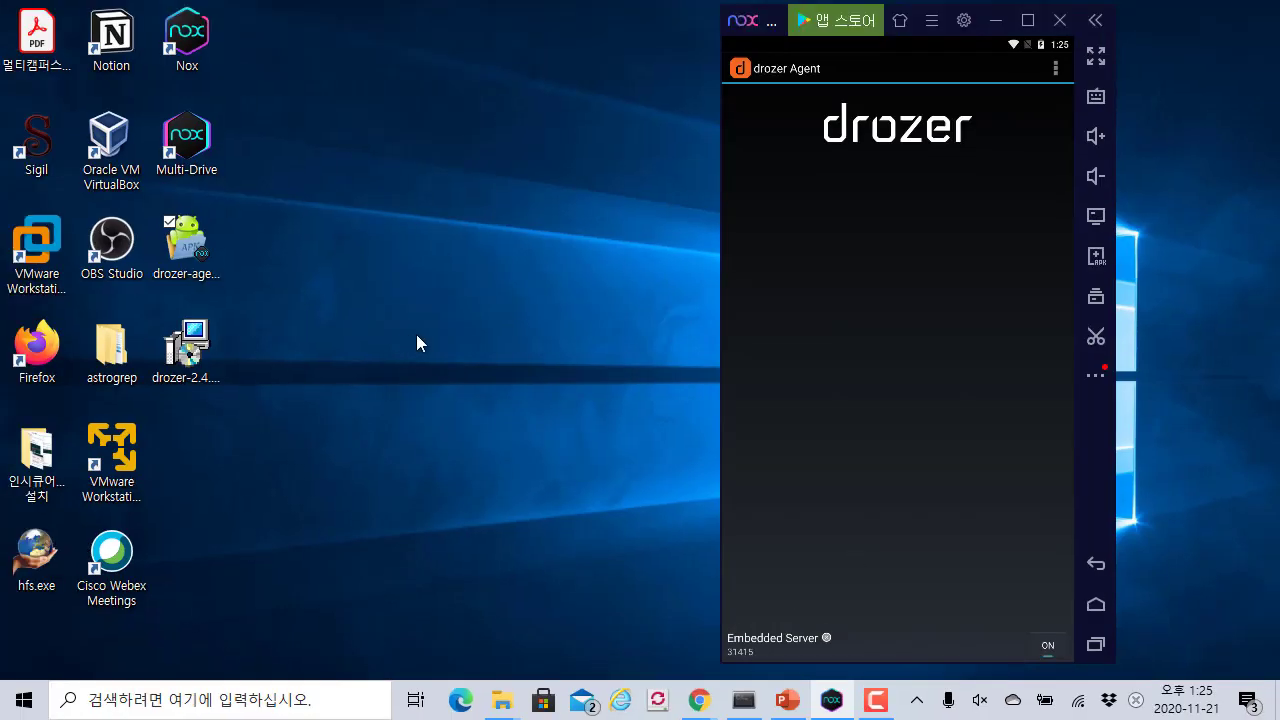
Step: Run the drozer-2.4.4.win32.msi installer from the desktop and proceed with installation for all users
{"action": "left_click", "coordinate": [212, 352]}
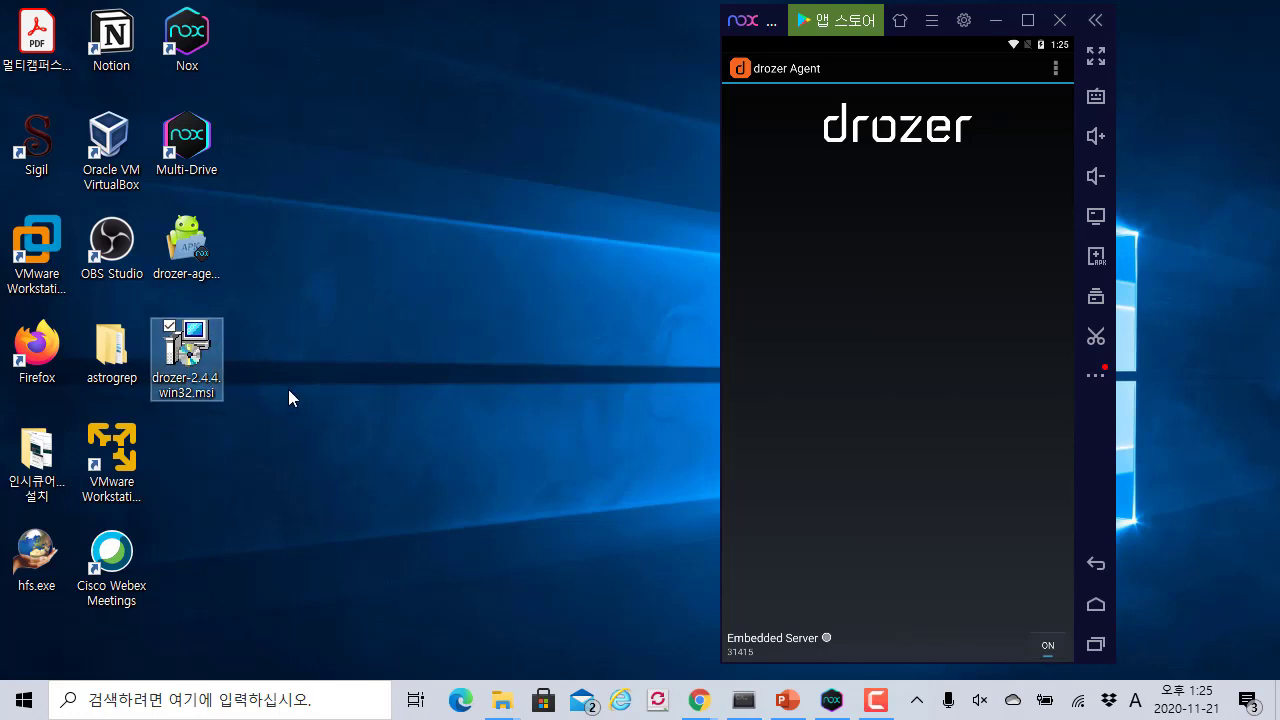
{"action": "left_click_drag", "start_coordinate": [286, 306], "coordinate": [212, 440]}
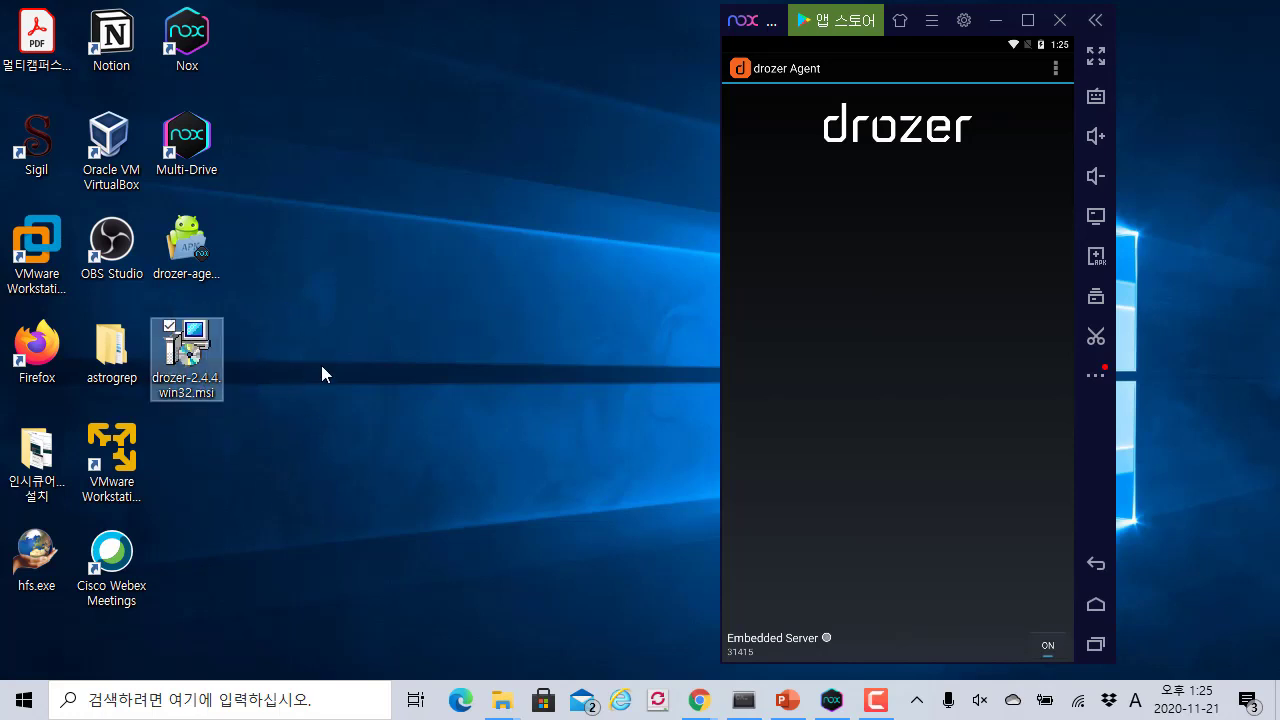
{"action": "left_click_drag", "start_coordinate": [174, 478], "coordinate": [294, 447]}
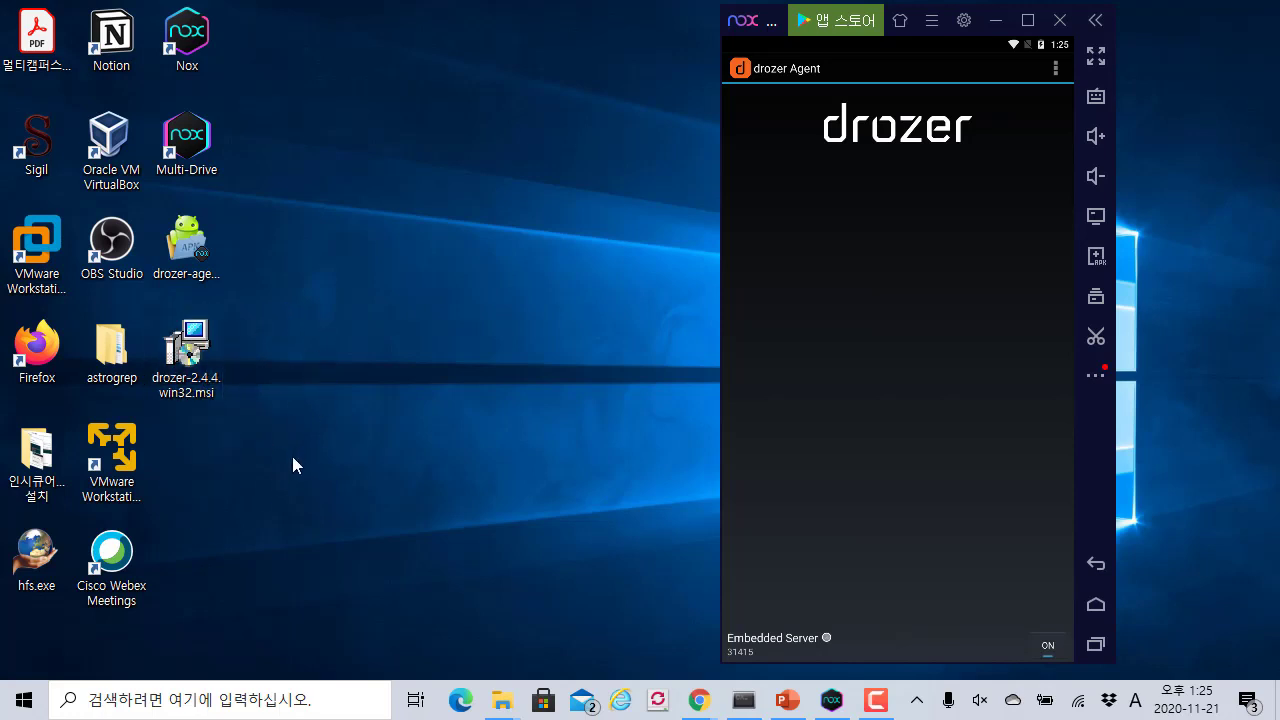
{"action": "double_click", "coordinate": [186, 358]}
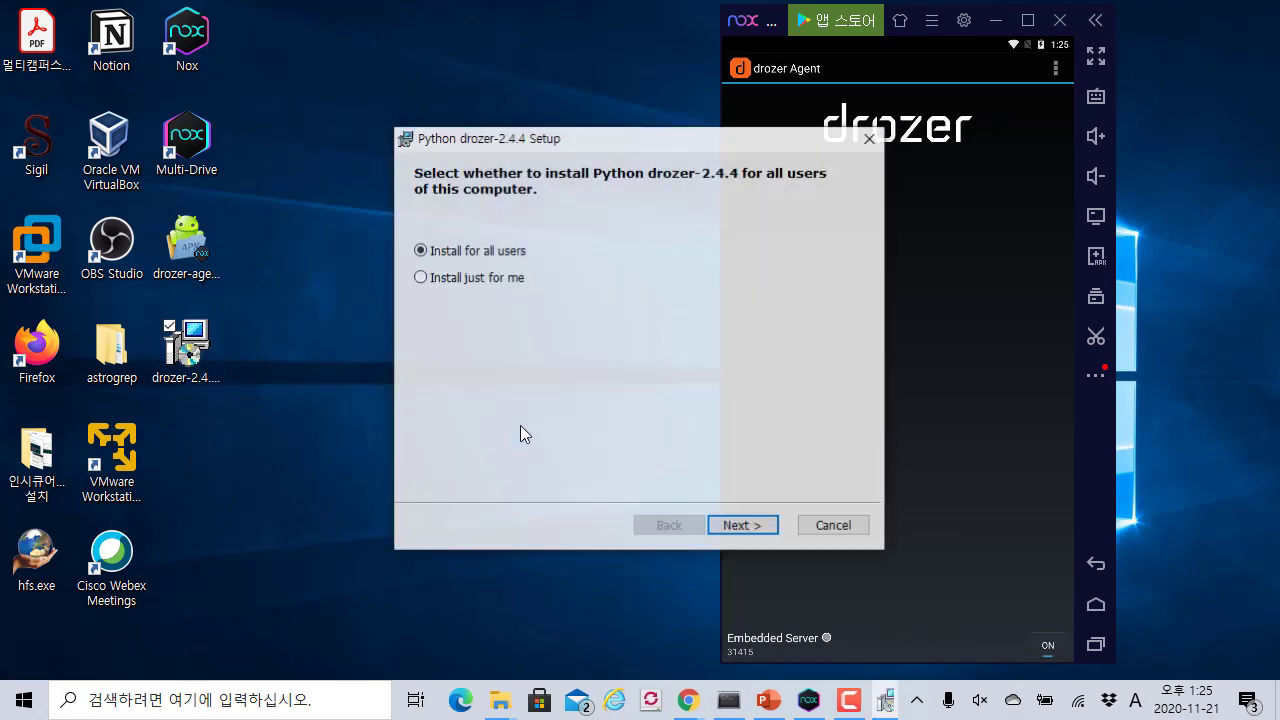
{"action": "left_click_drag", "start_coordinate": [620, 140], "coordinate": [557, 116]}
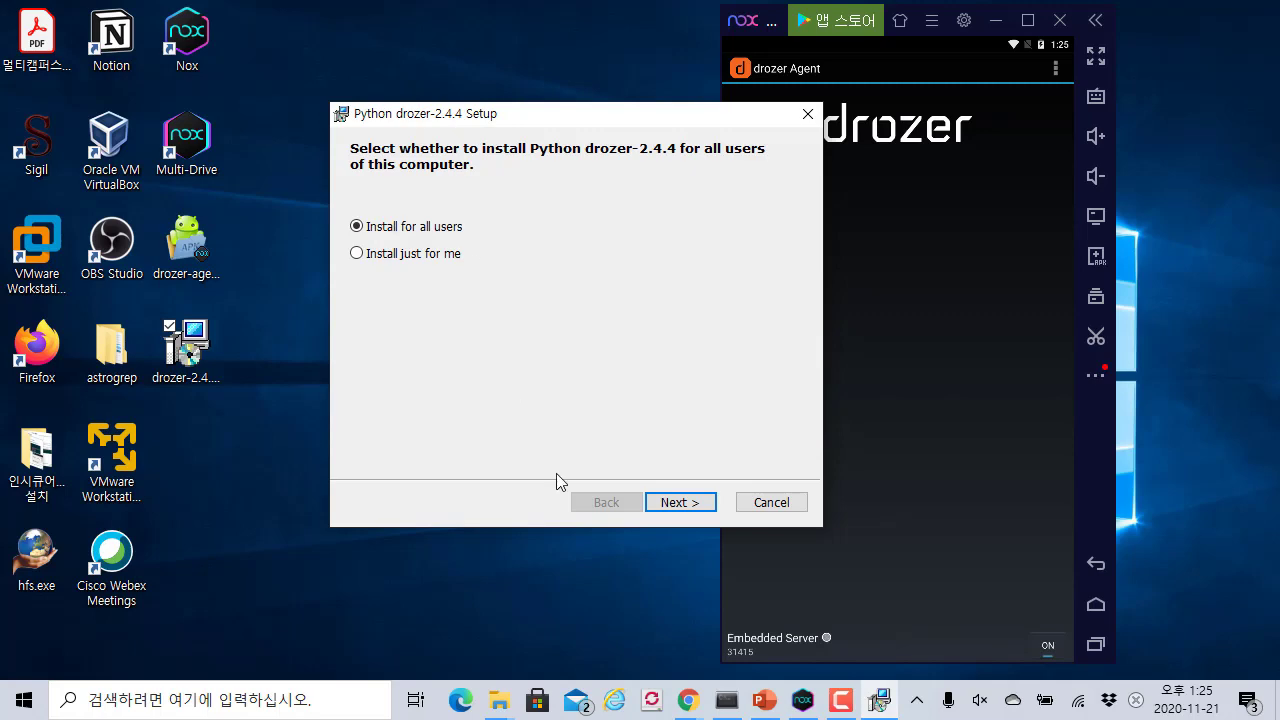
{"action": "left_click", "coordinate": [700, 503]}
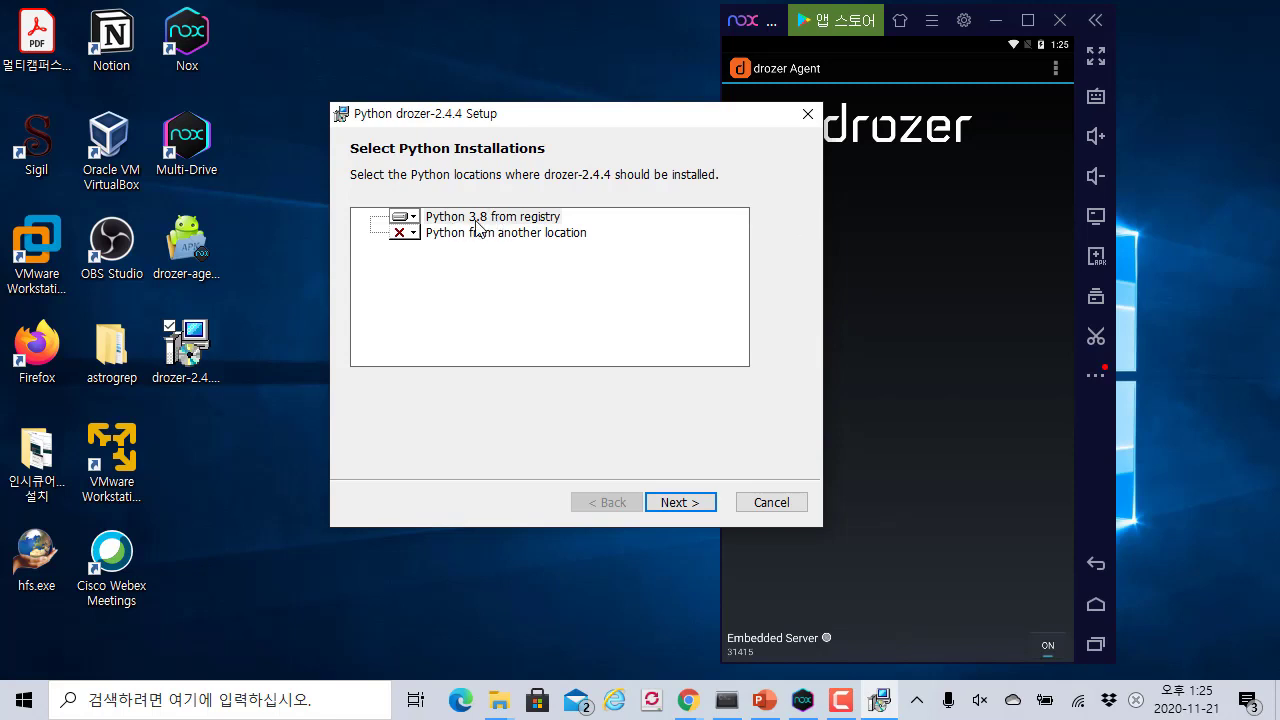
Step: Set Python 3.8 from registry to be entirely unavailable in the drozer setup
{"action": "left_click", "coordinate": [407, 217]}
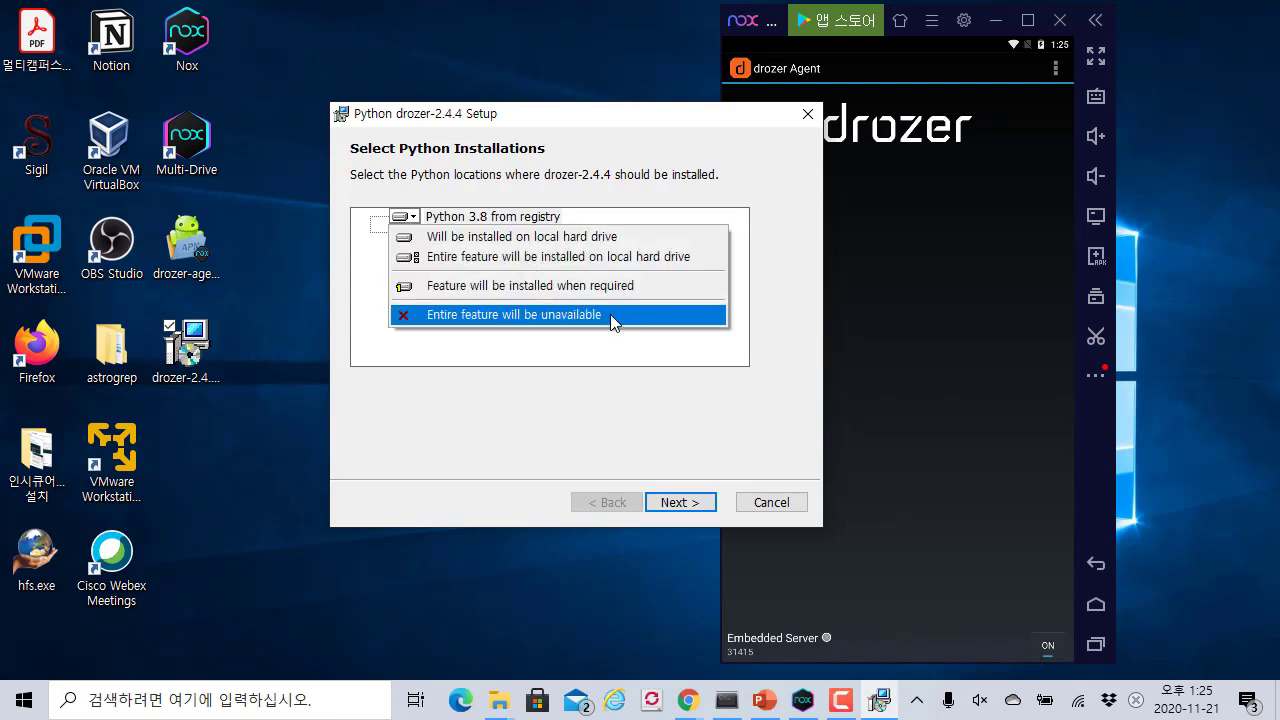
{"action": "left_click", "coordinate": [531, 316]}
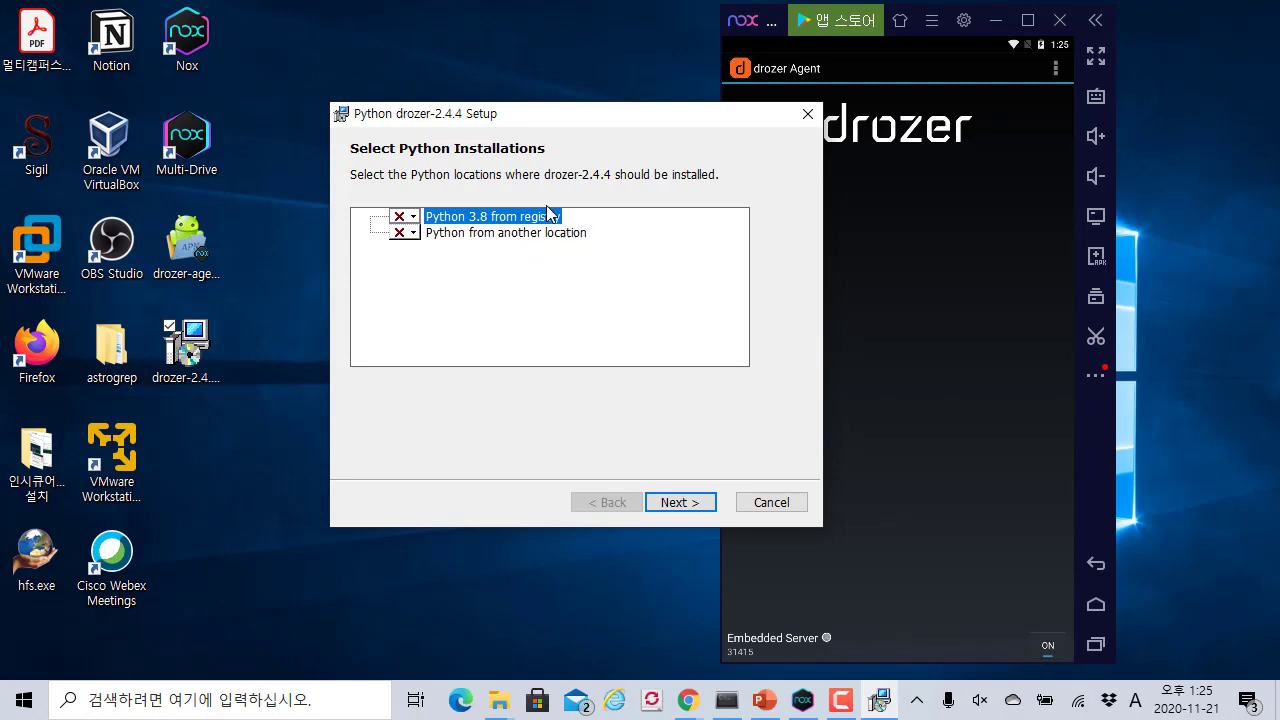
{"action": "left_click_drag", "start_coordinate": [541, 120], "coordinate": [519, 102]}
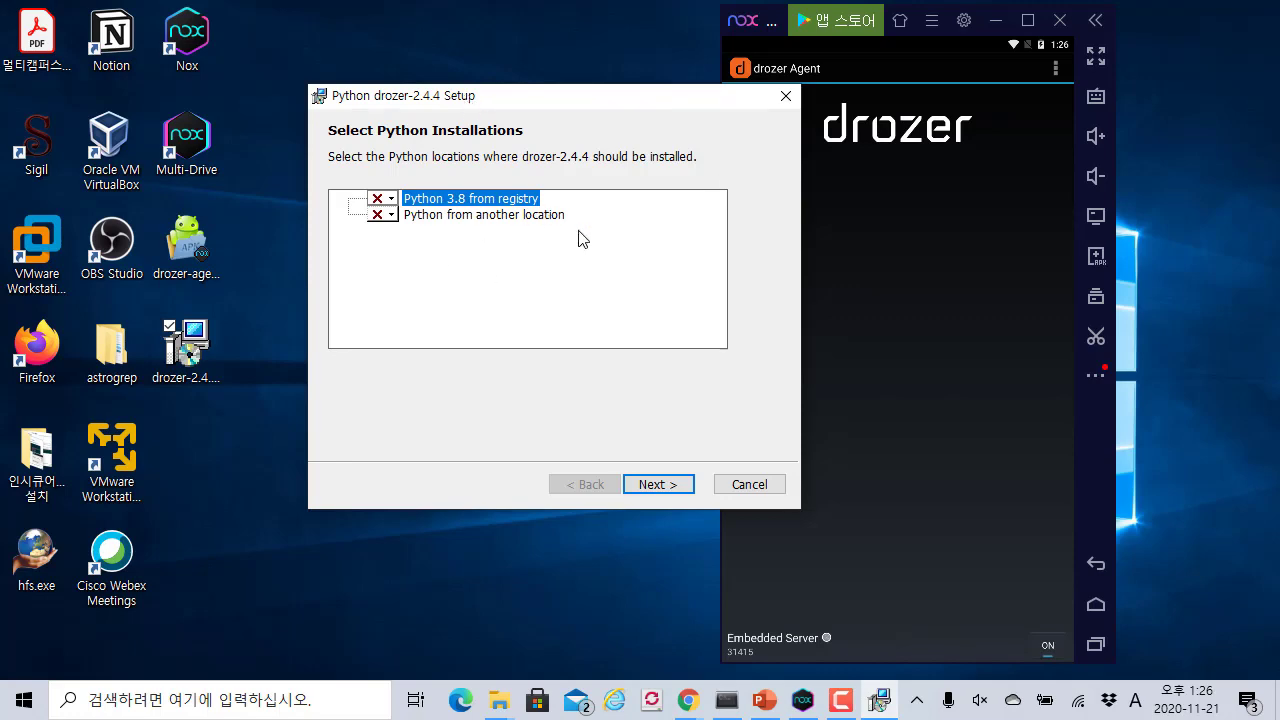
Step: Set Python from another location to be installed on the local hard drive and select the existing alternate location path
{"action": "left_click", "coordinate": [392, 215]}
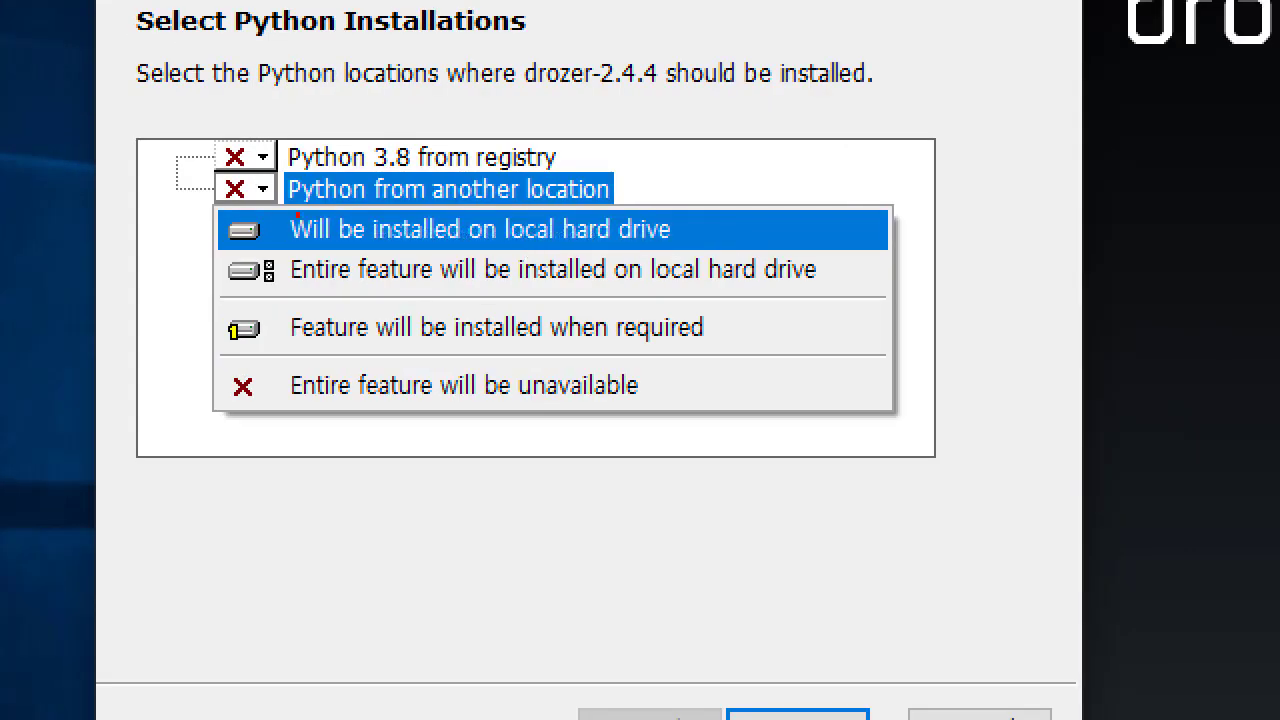
{"action": "left_click", "coordinate": [480, 229]}
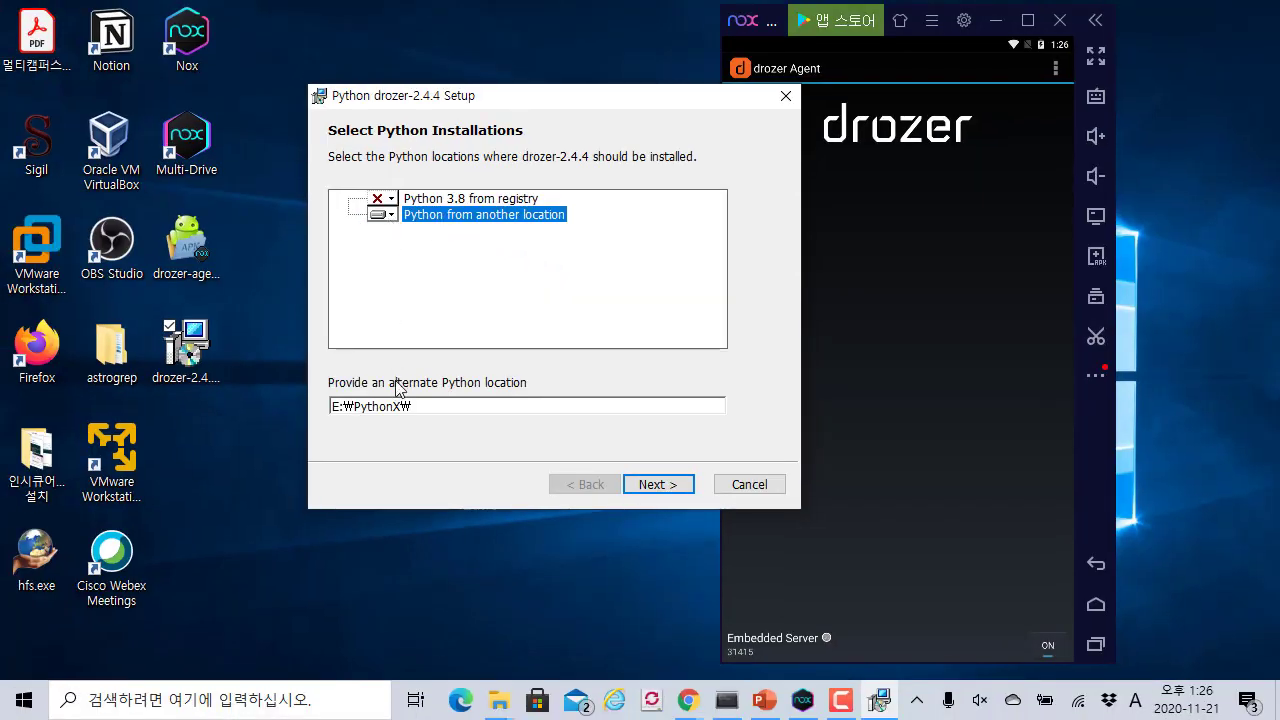
{"action": "left_click", "coordinate": [471, 409]}
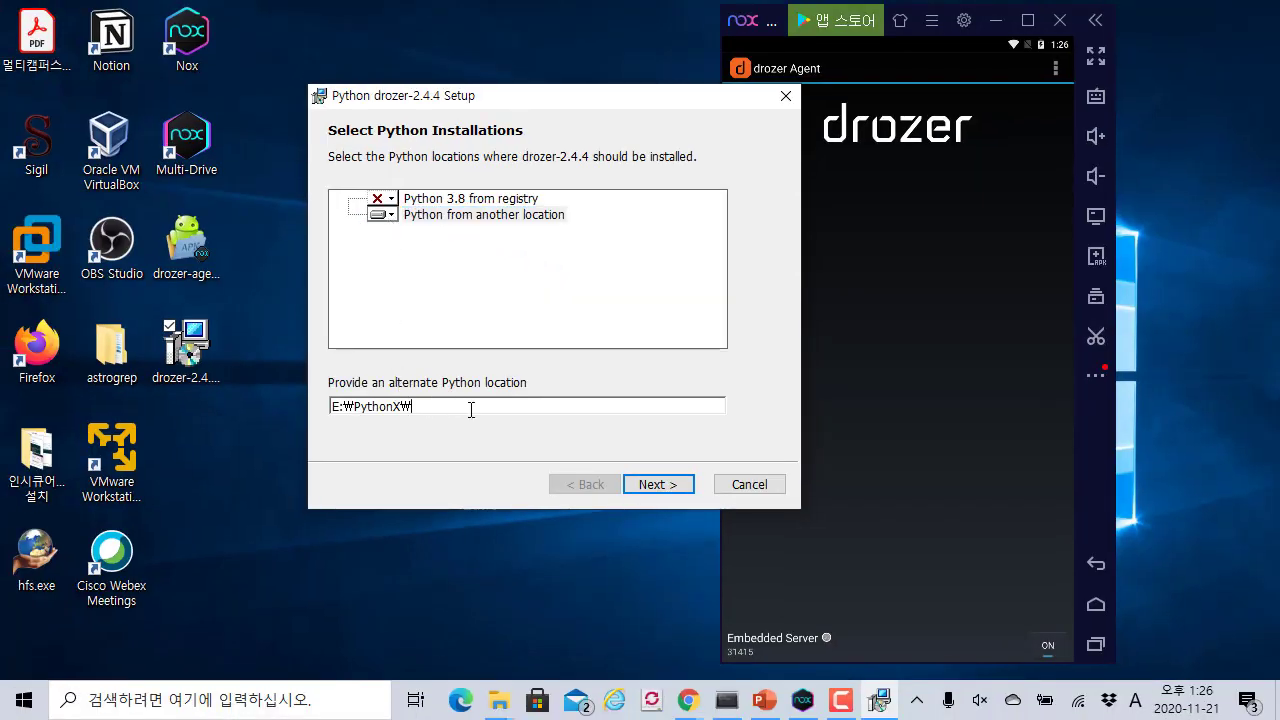
{"action": "left_click_drag", "start_coordinate": [488, 408], "coordinate": [320, 406]}
{"action": "left_click", "coordinate": [490, 408]}
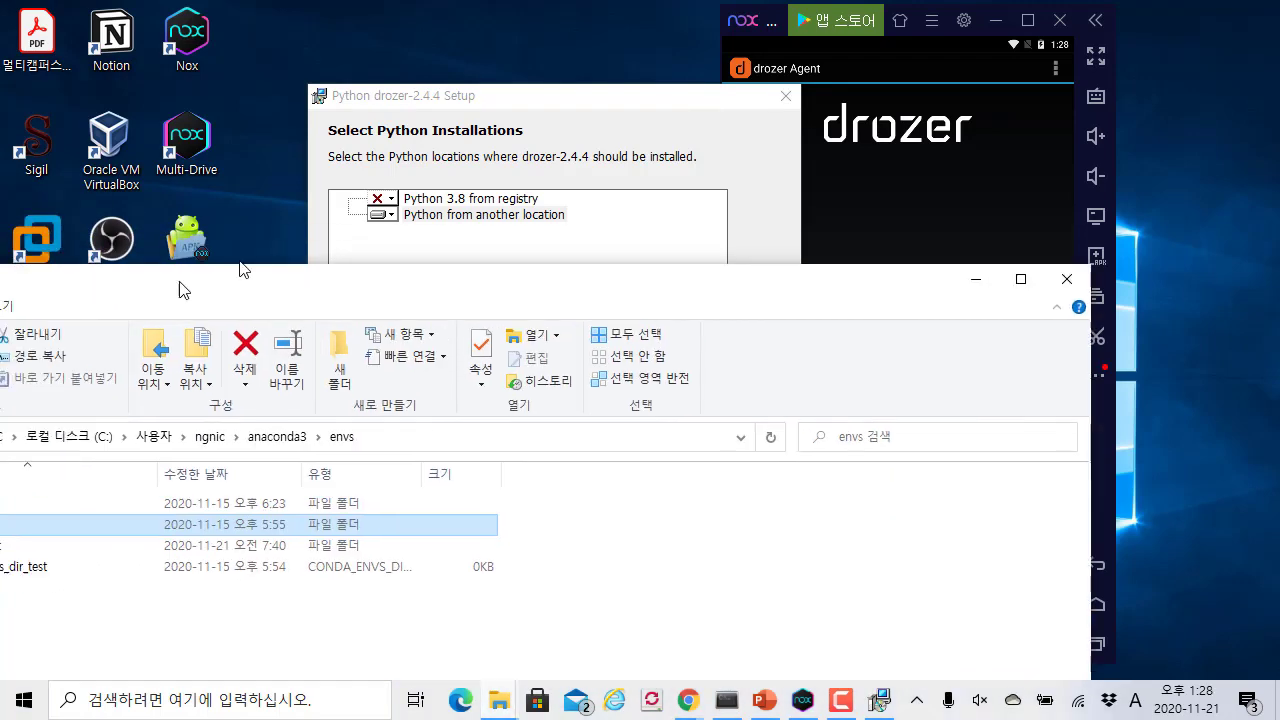
Step: Switch to File Explorer, open the py2.7 folder in anaconda3\envs and copy its full path
{"action": "left_click_drag", "start_coordinate": [177, 286], "coordinate": [390, 61]}
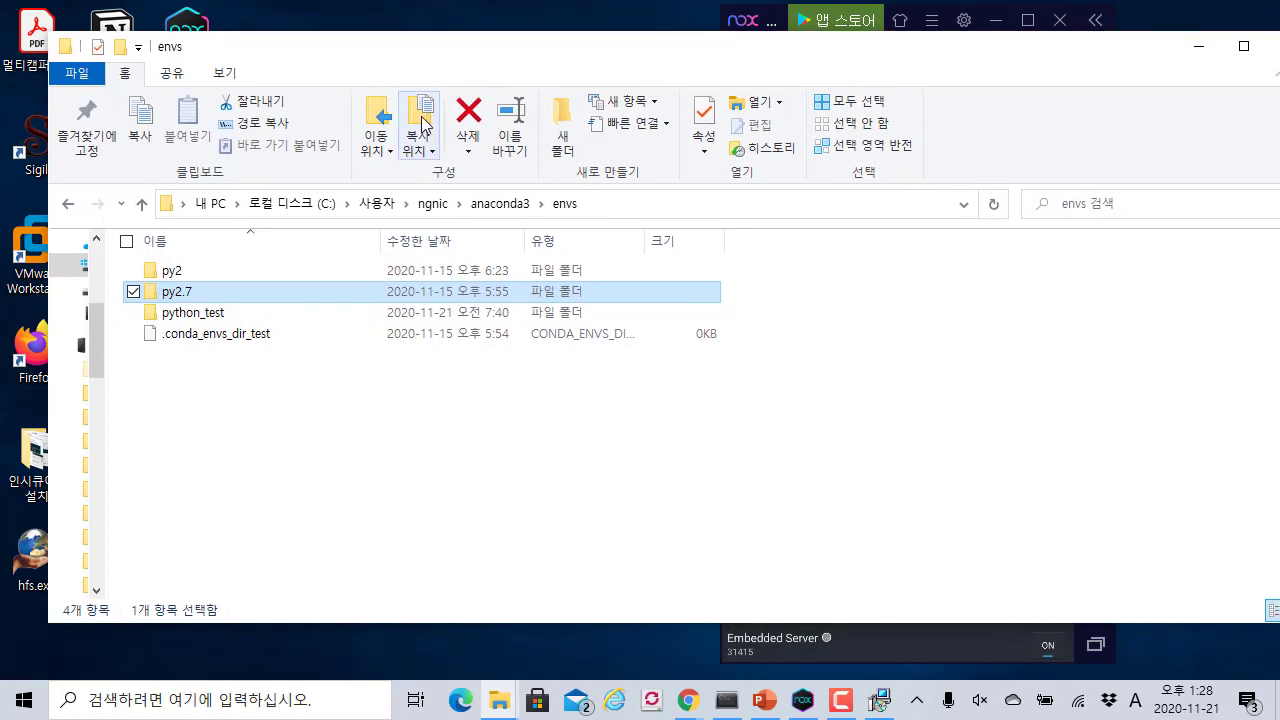
{"action": "left_click", "coordinate": [336, 410]}
{"action": "left_click", "coordinate": [598, 206]}
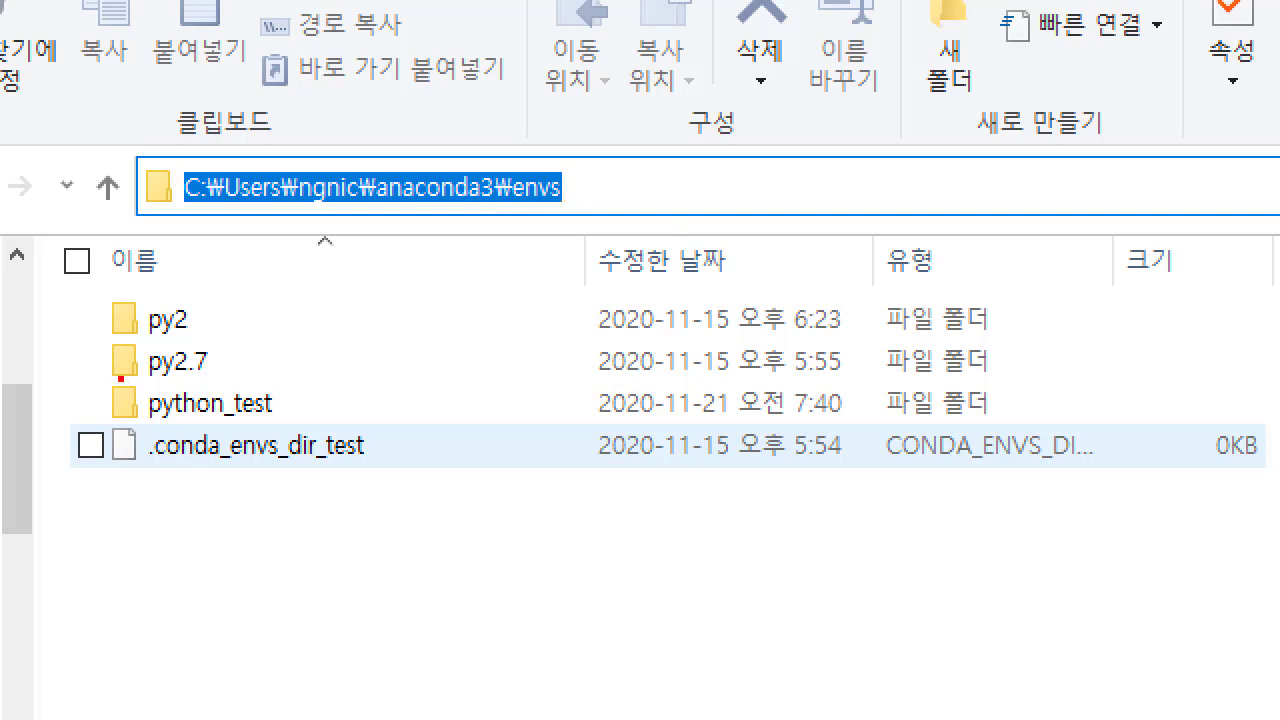
{"action": "mouse_move", "coordinate": [103, 334]}
{"action": "left_mouse_down"}
{"action": "mouse_move", "coordinate": [163, 372]}
{"action": "mouse_move", "coordinate": [265, 385]}
{"action": "left_mouse_up"}
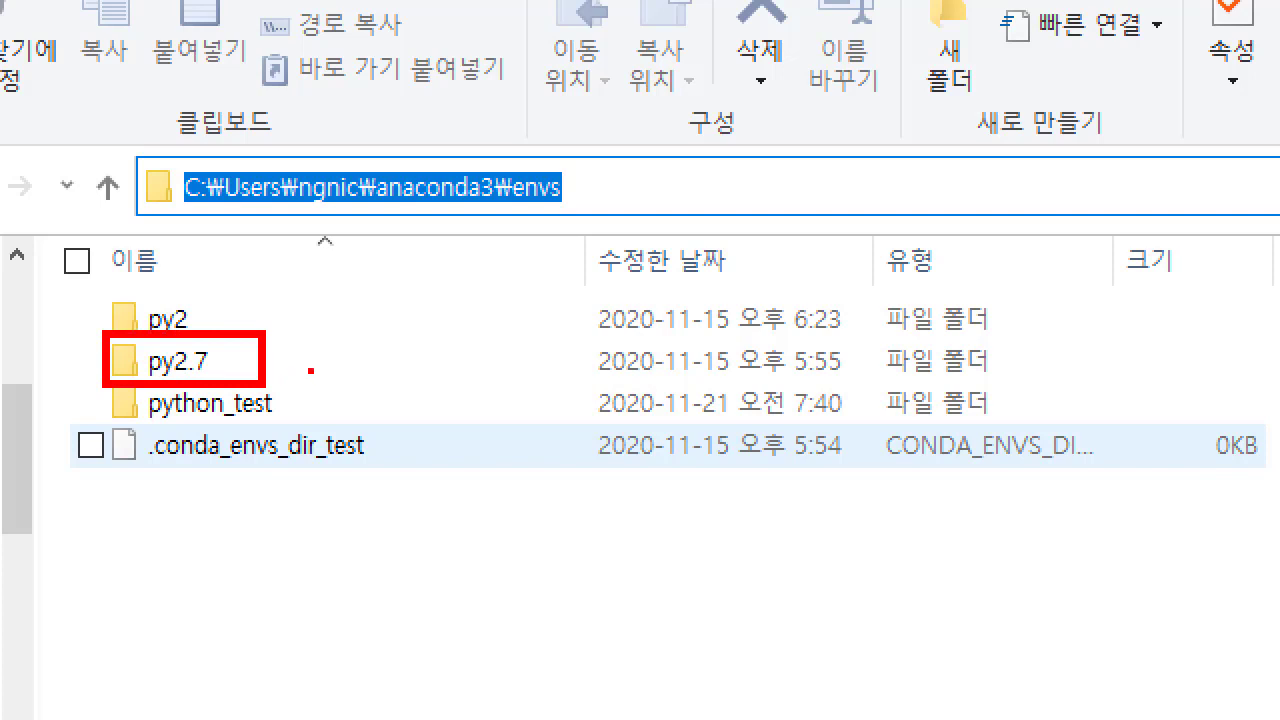
{"action": "left_click_drag", "start_coordinate": [293, 378], "coordinate": [318, 368]}
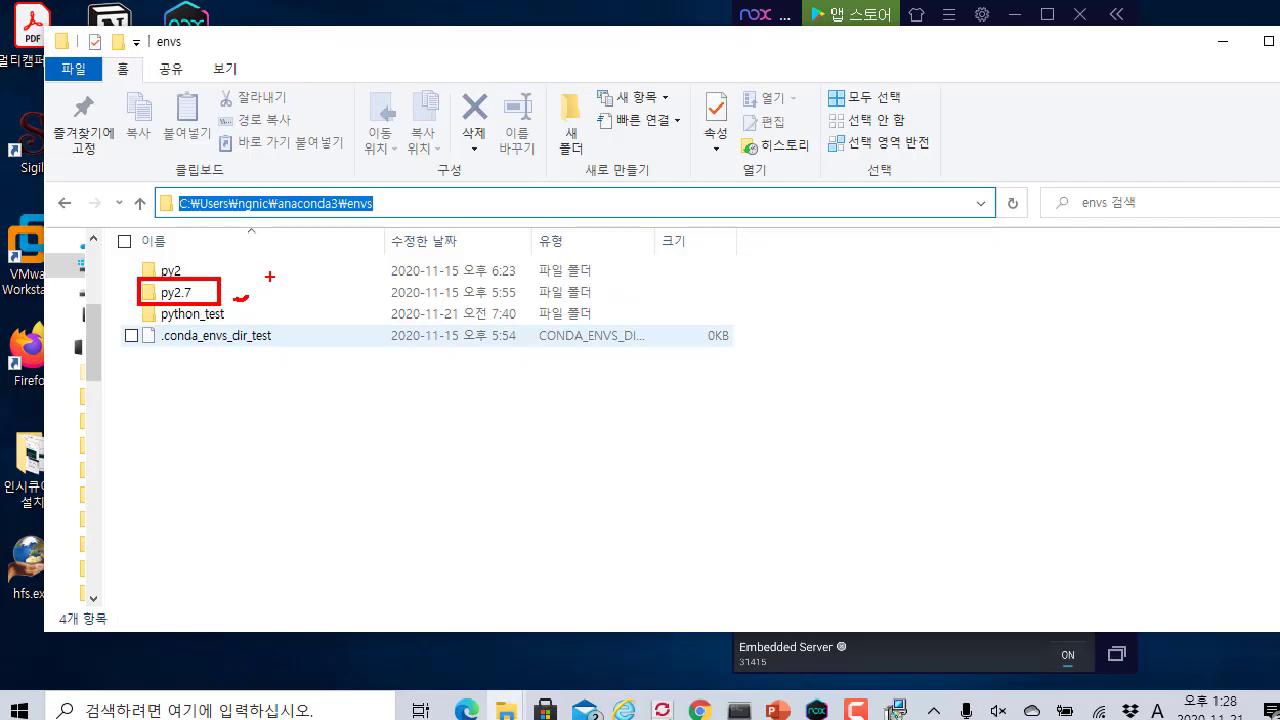
{"action": "left_click", "coordinate": [452, 619]}
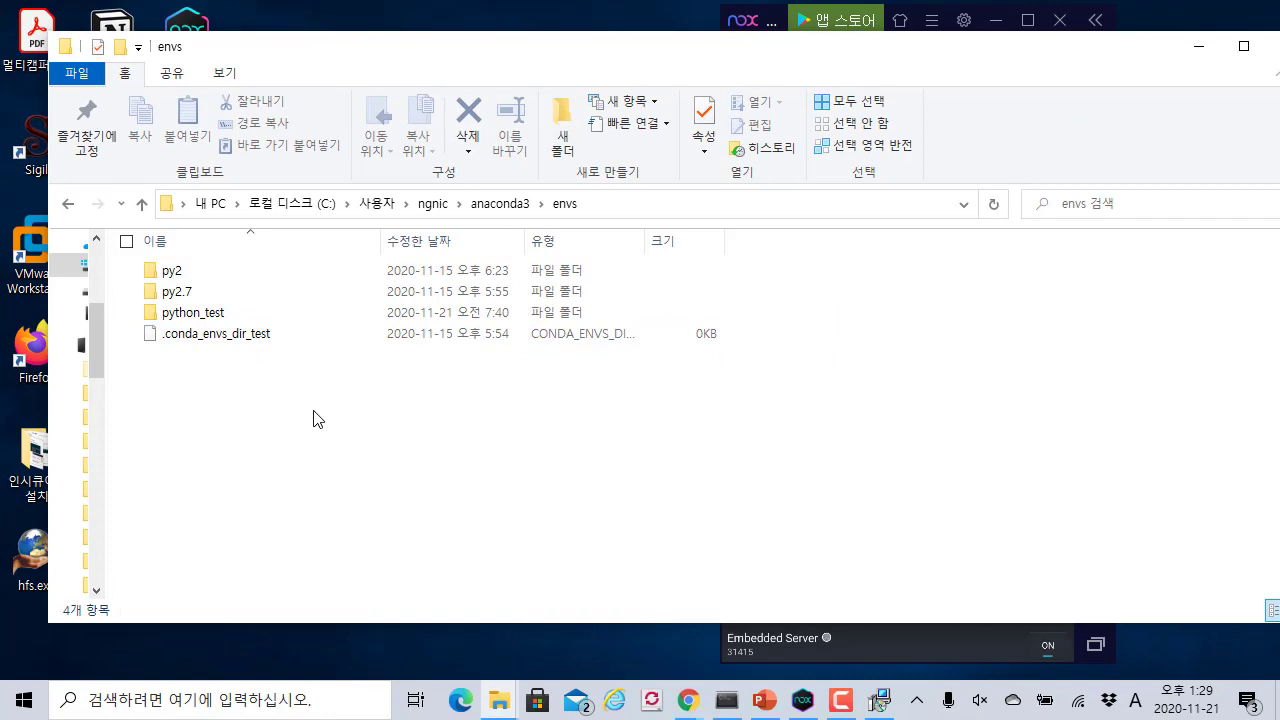
{"action": "left_click", "coordinate": [210, 294]}
{"action": "double_click", "coordinate": [210, 294]}
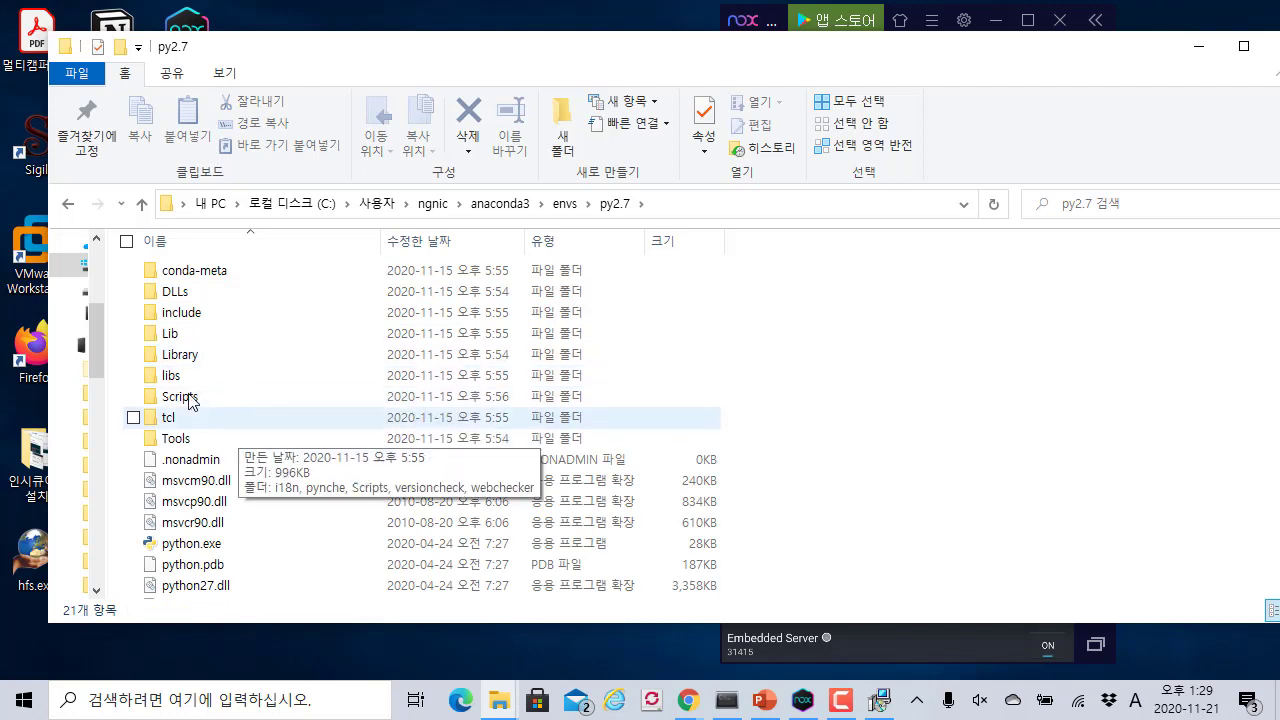
{"action": "left_click", "coordinate": [687, 206]}
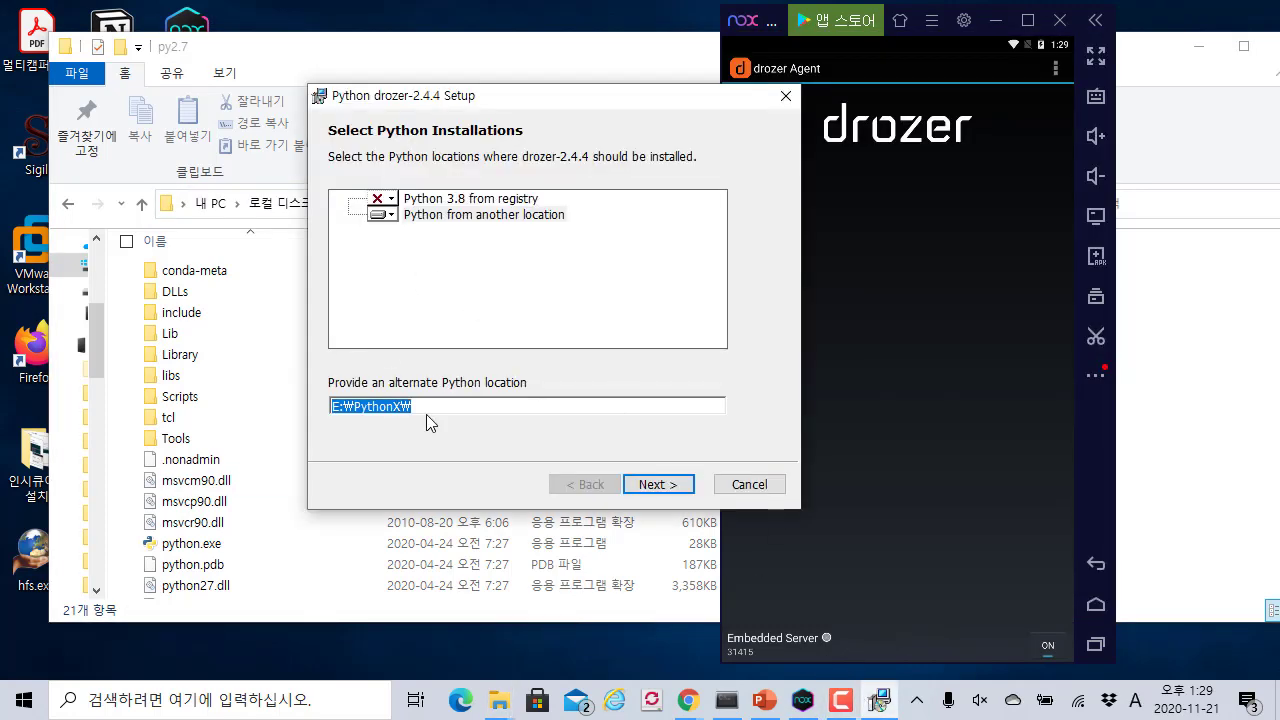
Step: Set the alternate Python location to the user profile's anaconda3\envs\py2.7\ folder and complete the drozer installation
{"action": "type", "text": "C:\\Users\\ngnic\\anaconda3\\envs\\py2.7"}
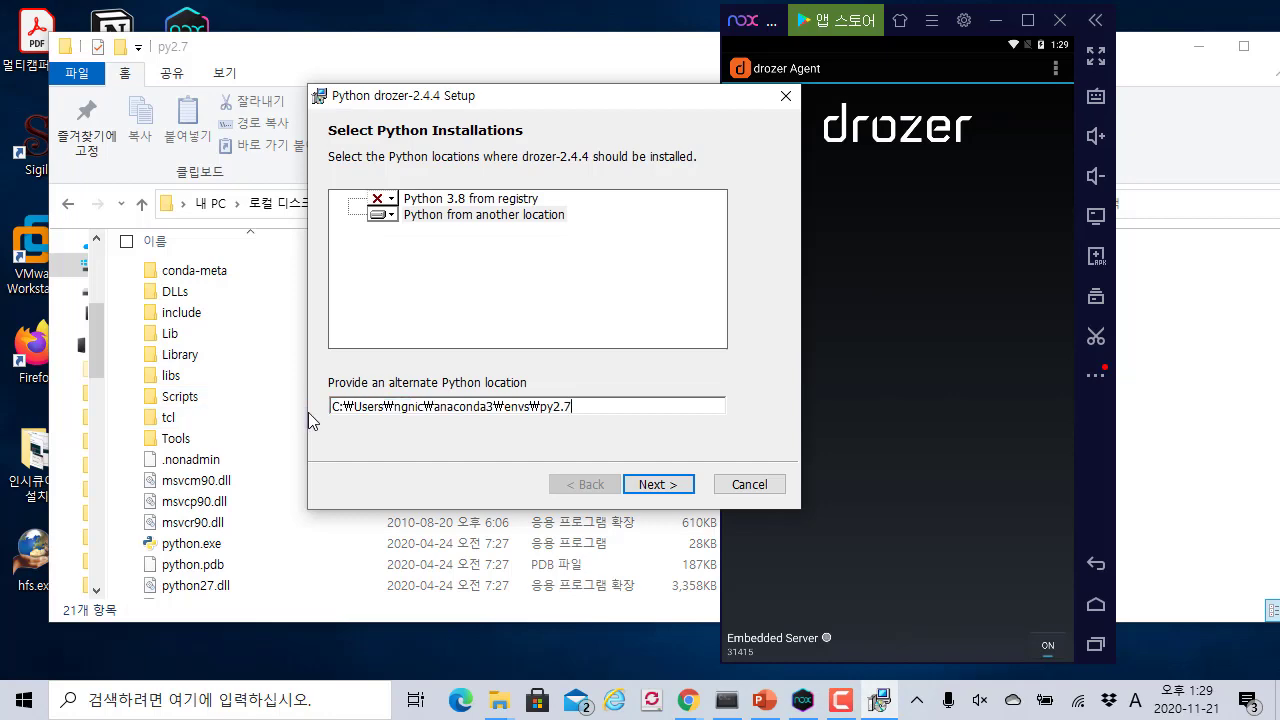
{"action": "type", "text": "\\"}
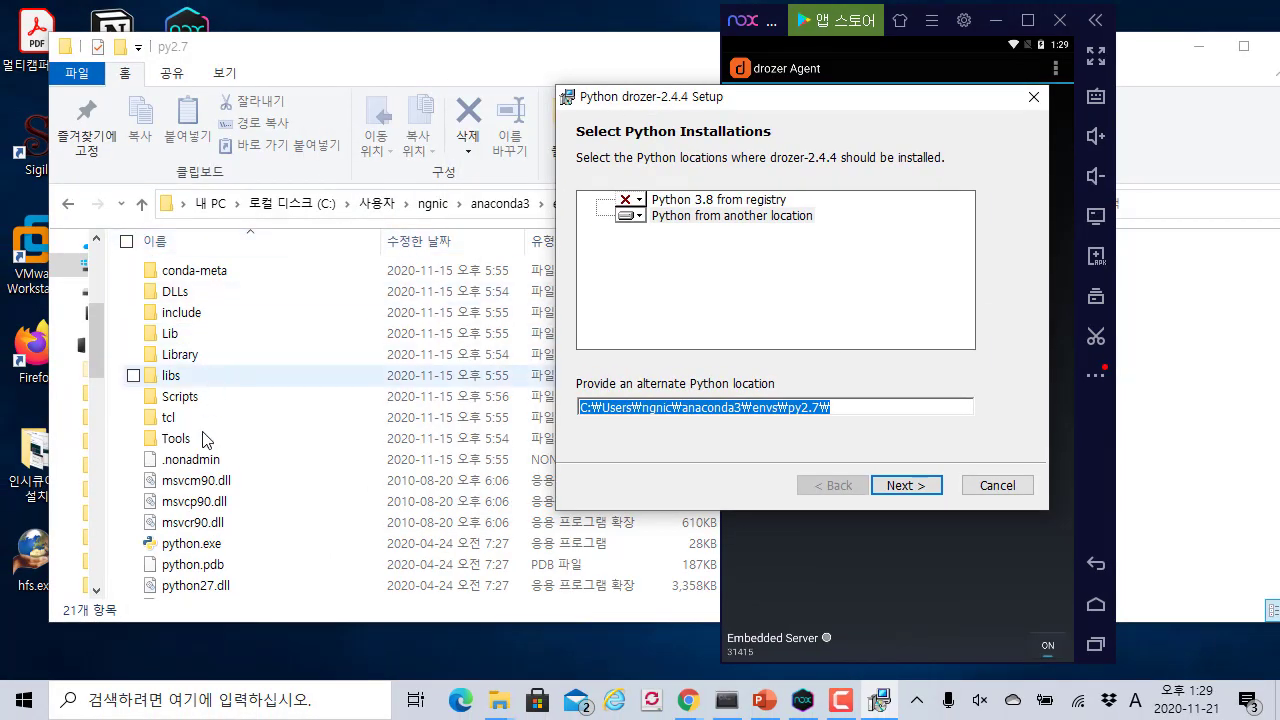
{"action": "left_click", "coordinate": [892, 488]}
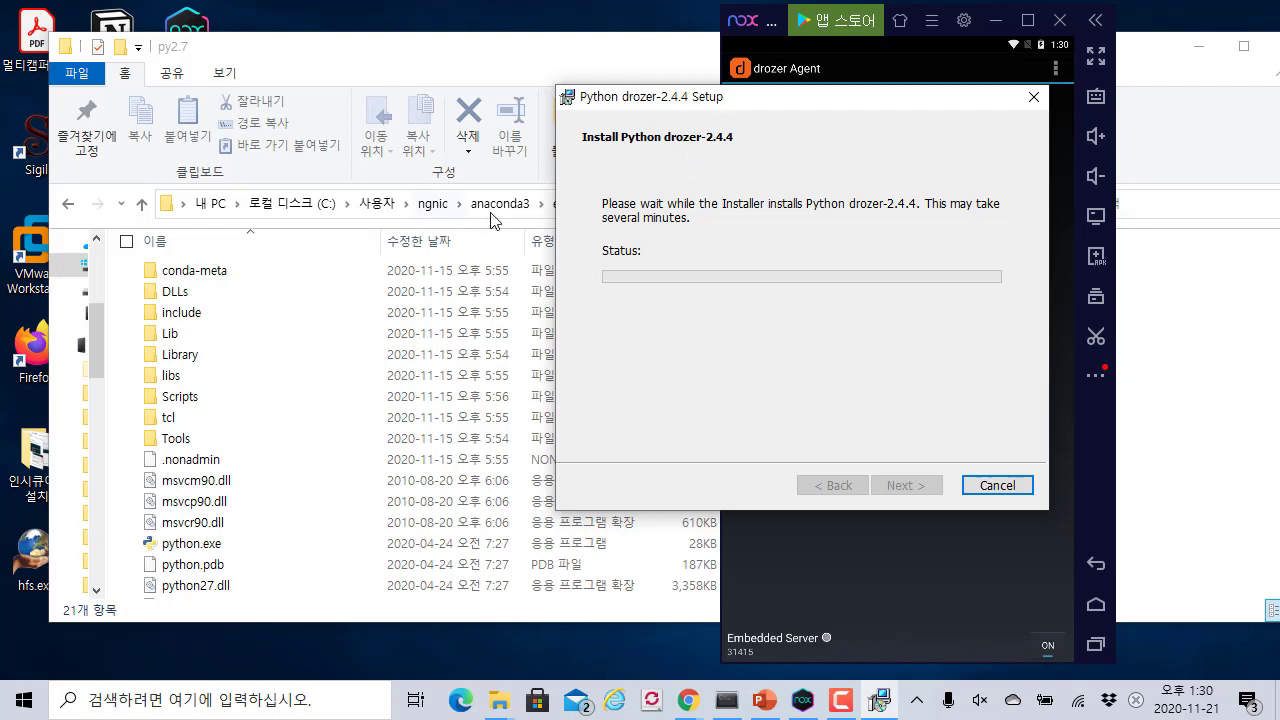
{"action": "left_click_drag", "start_coordinate": [665, 104], "coordinate": [637, 94]}
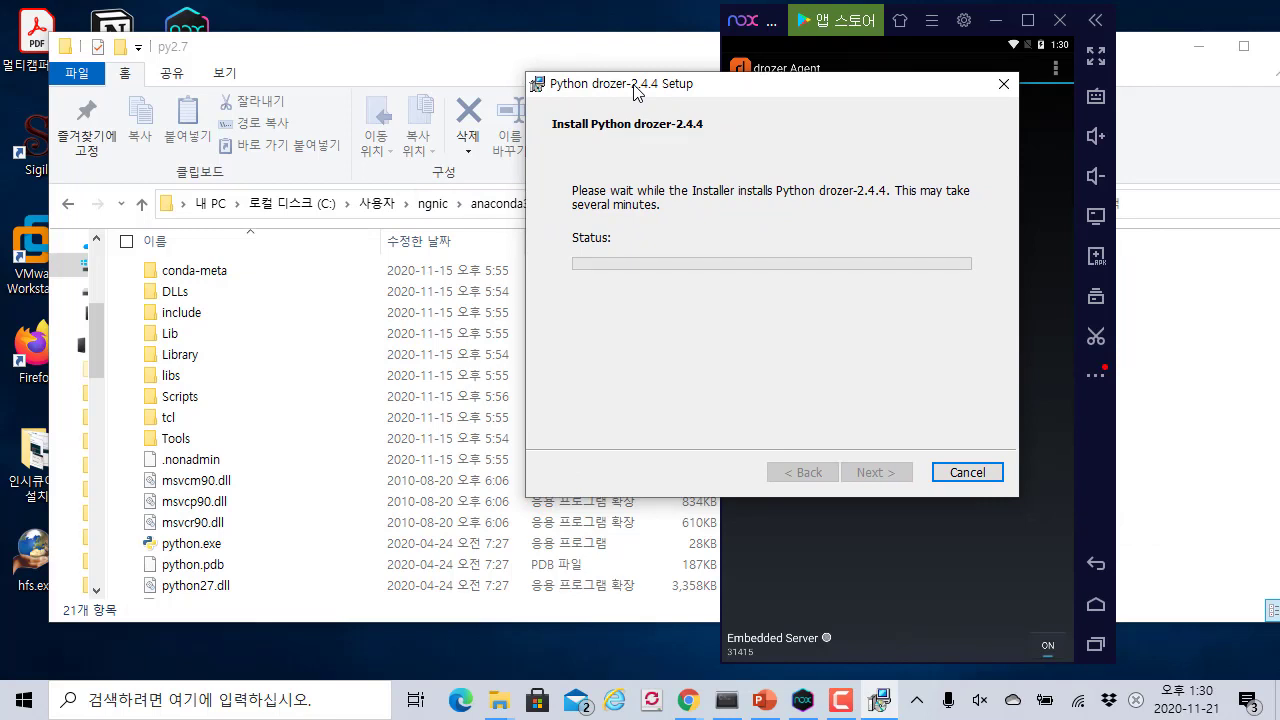
{"action": "mouse_move", "coordinate": [637, 90]}
{"action": "left_mouse_down"}
{"action": "mouse_move", "coordinate": [901, 95]}
{"action": "mouse_move", "coordinate": [623, 70]}
{"action": "left_mouse_up"}
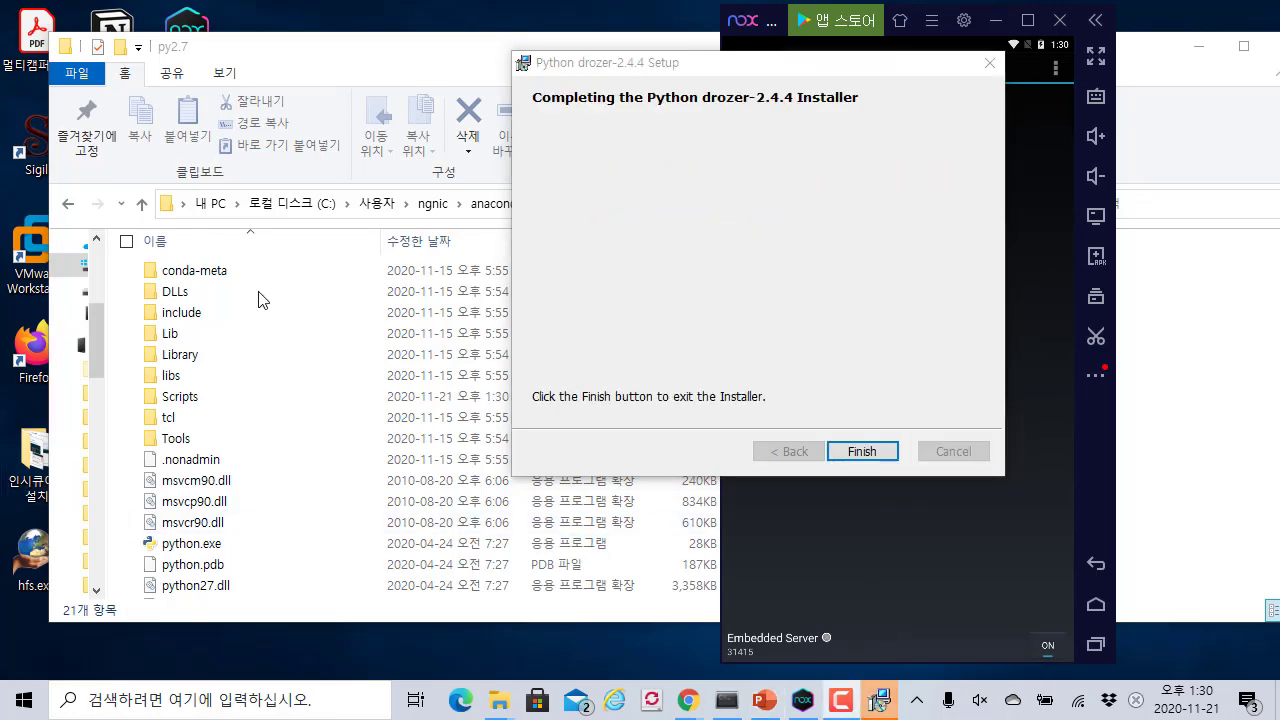
{"action": "left_click", "coordinate": [868, 455]}
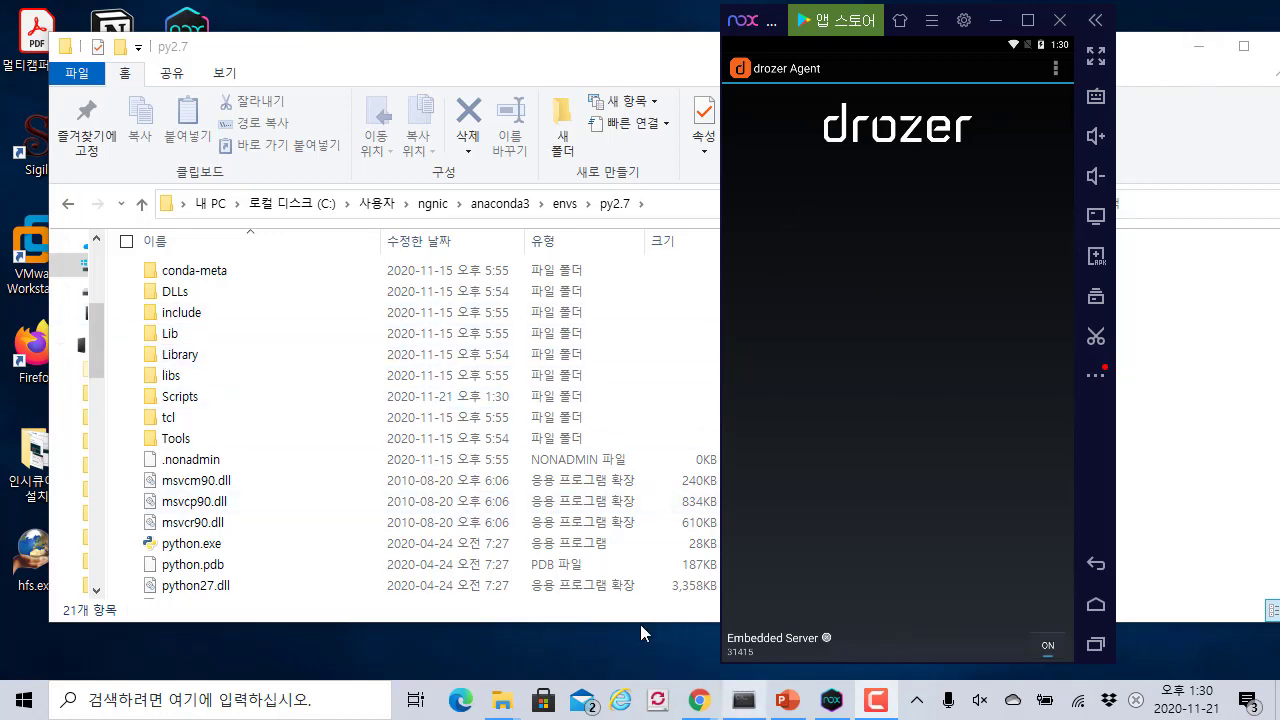
Step: Search Windows for "ana", open the Anaconda Prompt and maximize its window
{"action": "key", "text": "super"}
{"action": "type", "text": "ana"}
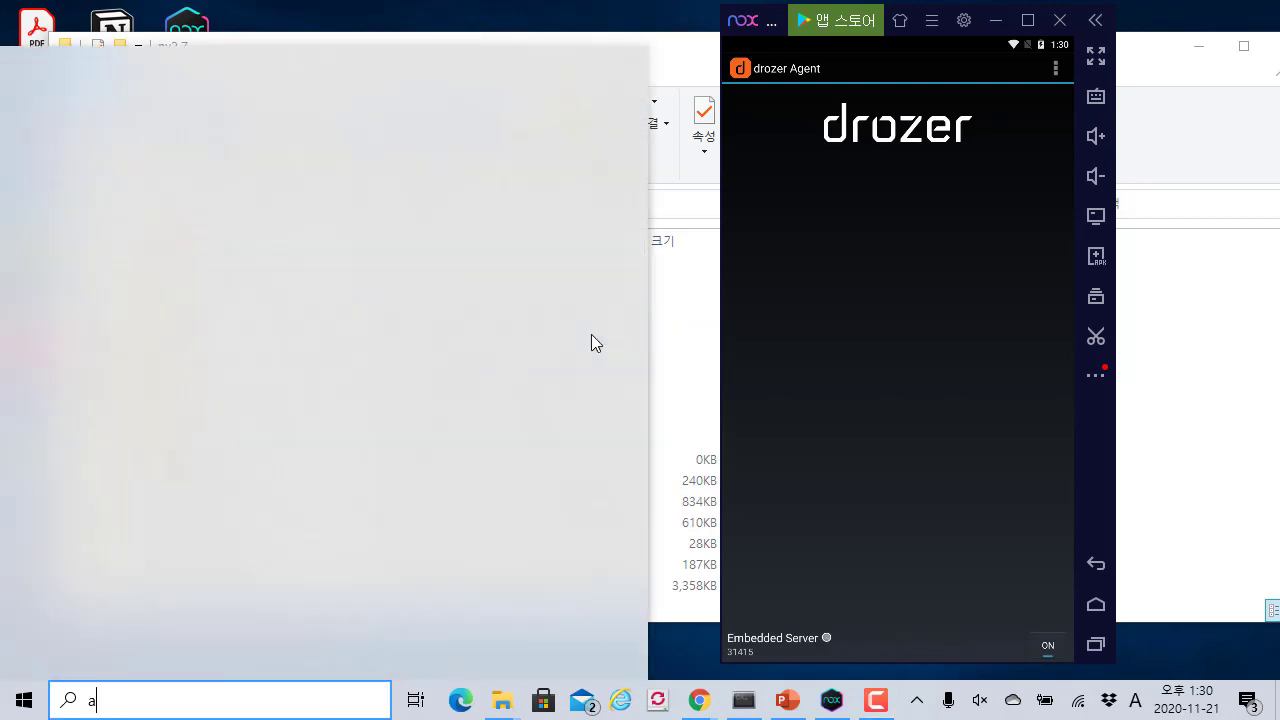
{"action": "left_click", "coordinate": [275, 146]}
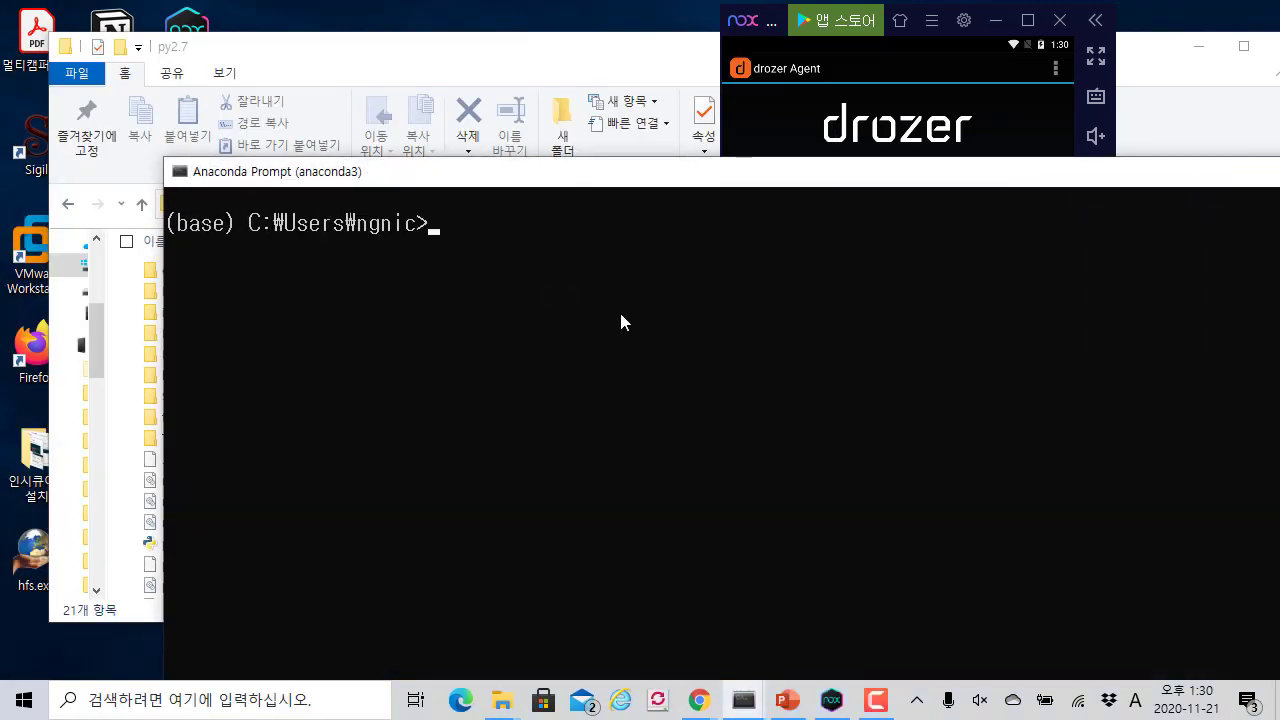
{"action": "double_click", "coordinate": [590, 178]}
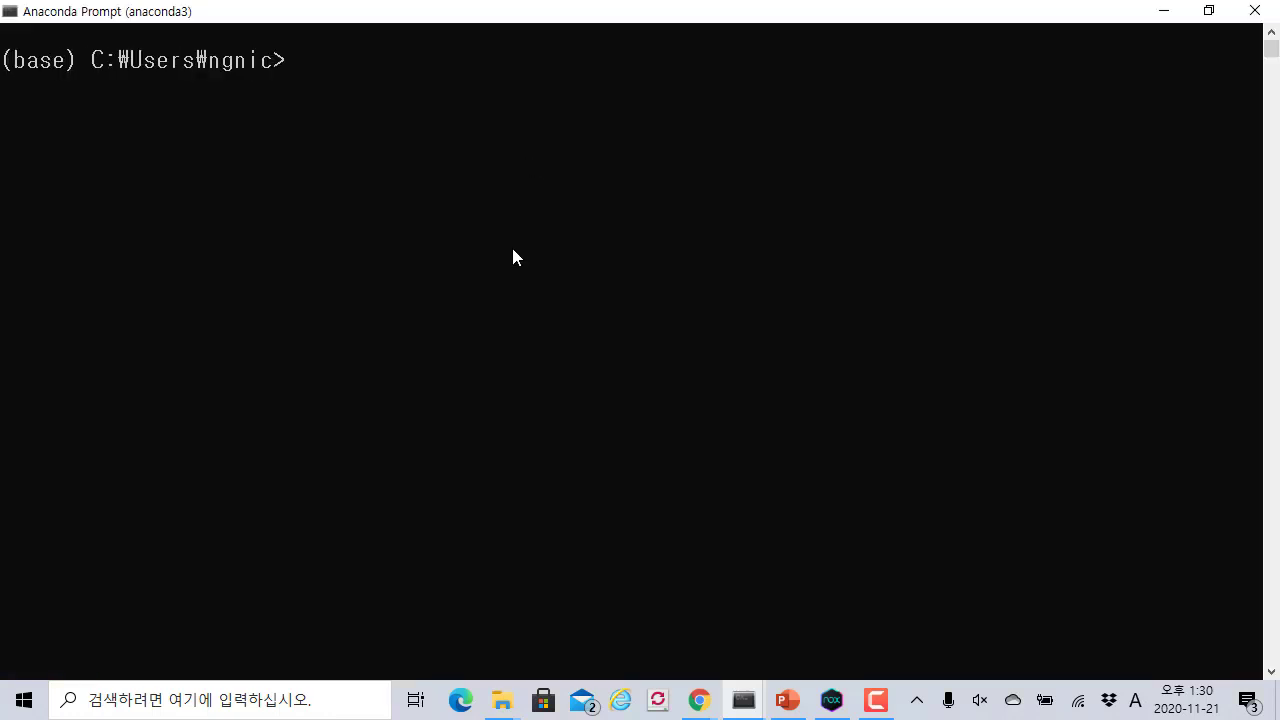
Step: Activate the Python 2.7 environment with the command conda activate py2.7
{"action": "type", "text": "conda"}
{"action": "left_click", "coordinate": [604, 296]}
{"action": "type", "text": "act"}
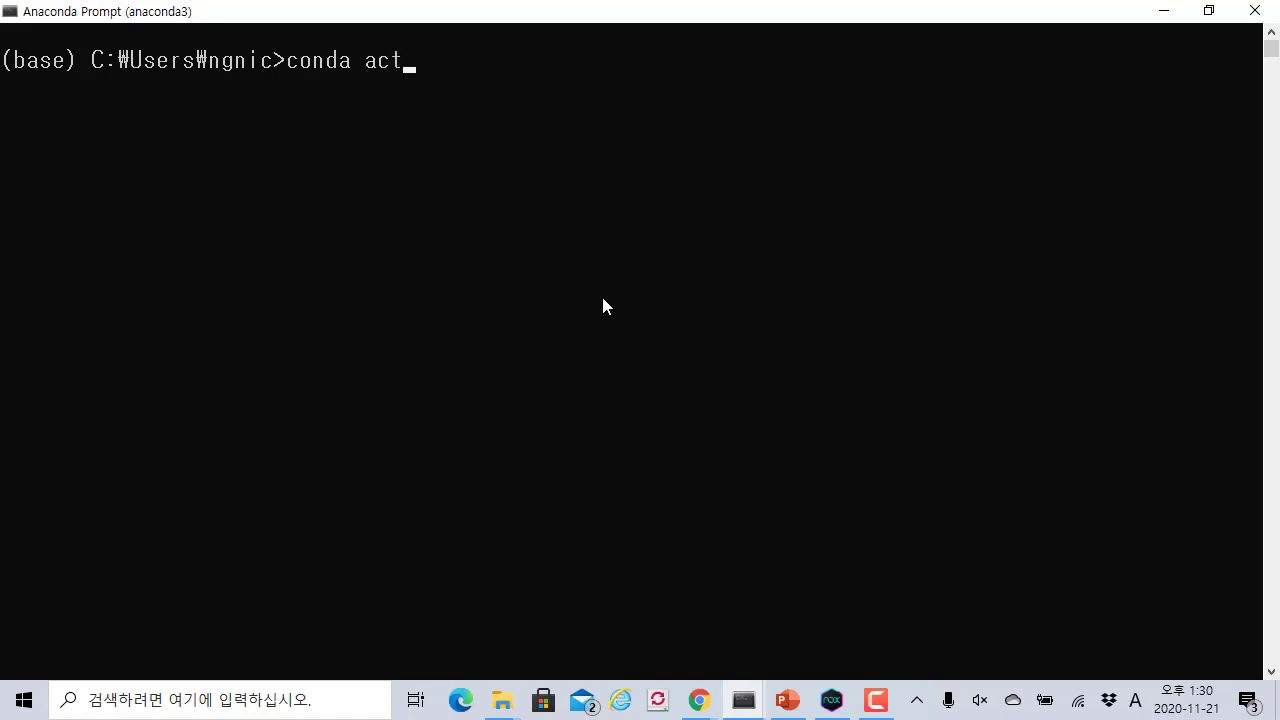
{"action": "key", "text": "BackSpace"}
{"action": "key", "text": "BackSpace"}
{"action": "type", "text": "ctivate"}
{"action": "type", "text": " ㅔ"}
{"action": "key", "text": "BackSpace"}
{"action": "key", "text": "Hangul"}
{"action": "type", "text": "py.2"}
{"action": "key", "text": "BackSpace"}
{"action": "key", "text": "BackSpace"}
{"action": "type", "text": "2.7"}
{"action": "key", "text": "Return"}
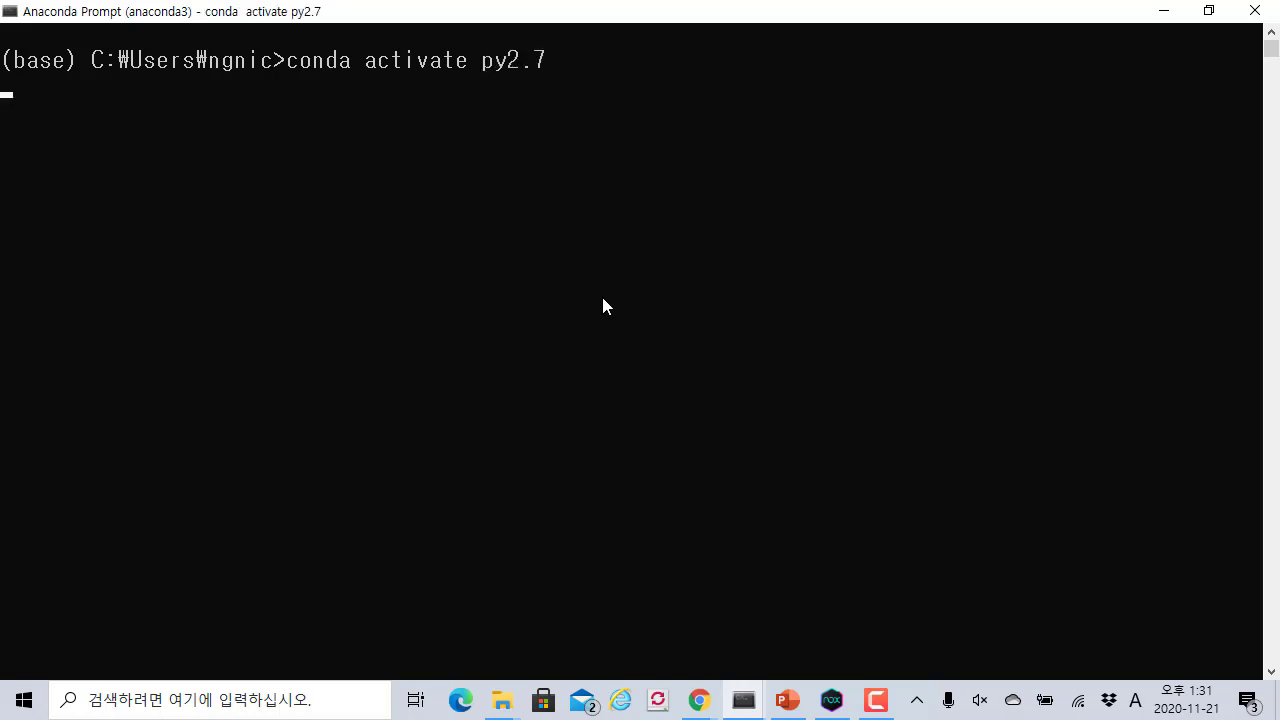
Step: Run the drozer command without arguments in the py2.7 environment to list its usage
{"action": "scroll", "coordinate": [124, 83], "scroll_direction": "up", "scroll_amount": 1, "text": "ctrl"}
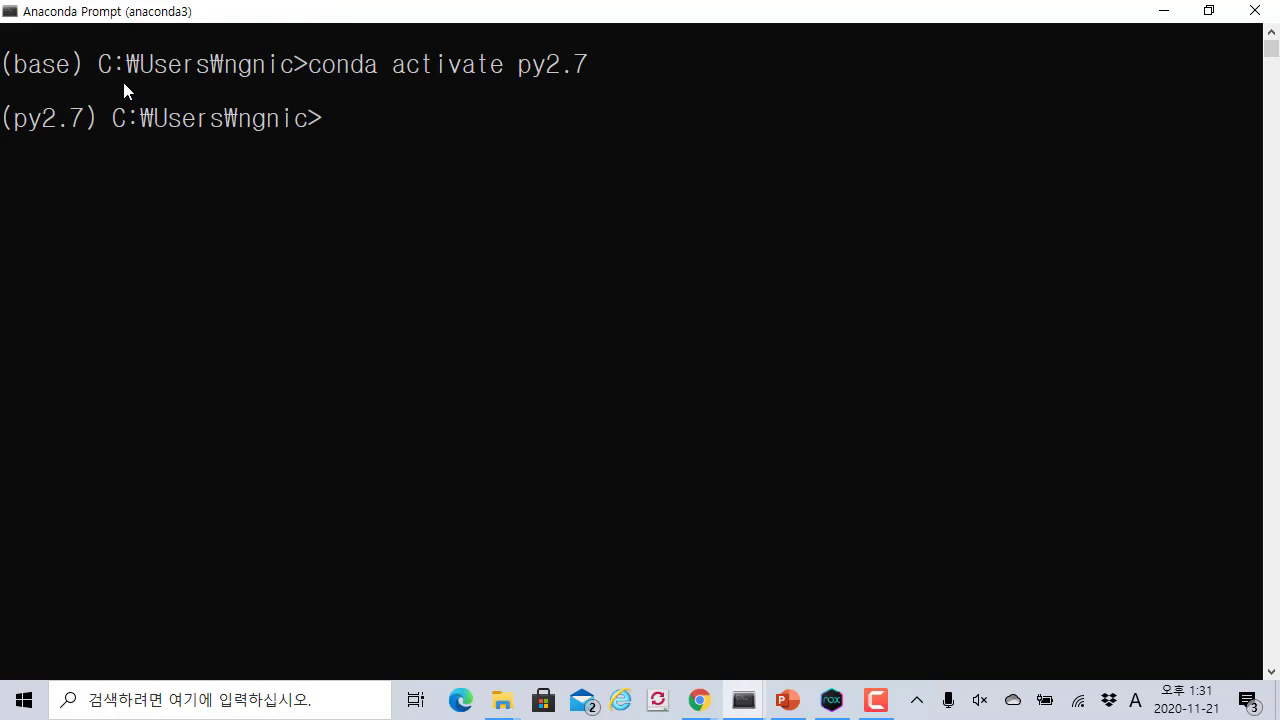
{"action": "double_click", "coordinate": [80, 118]}
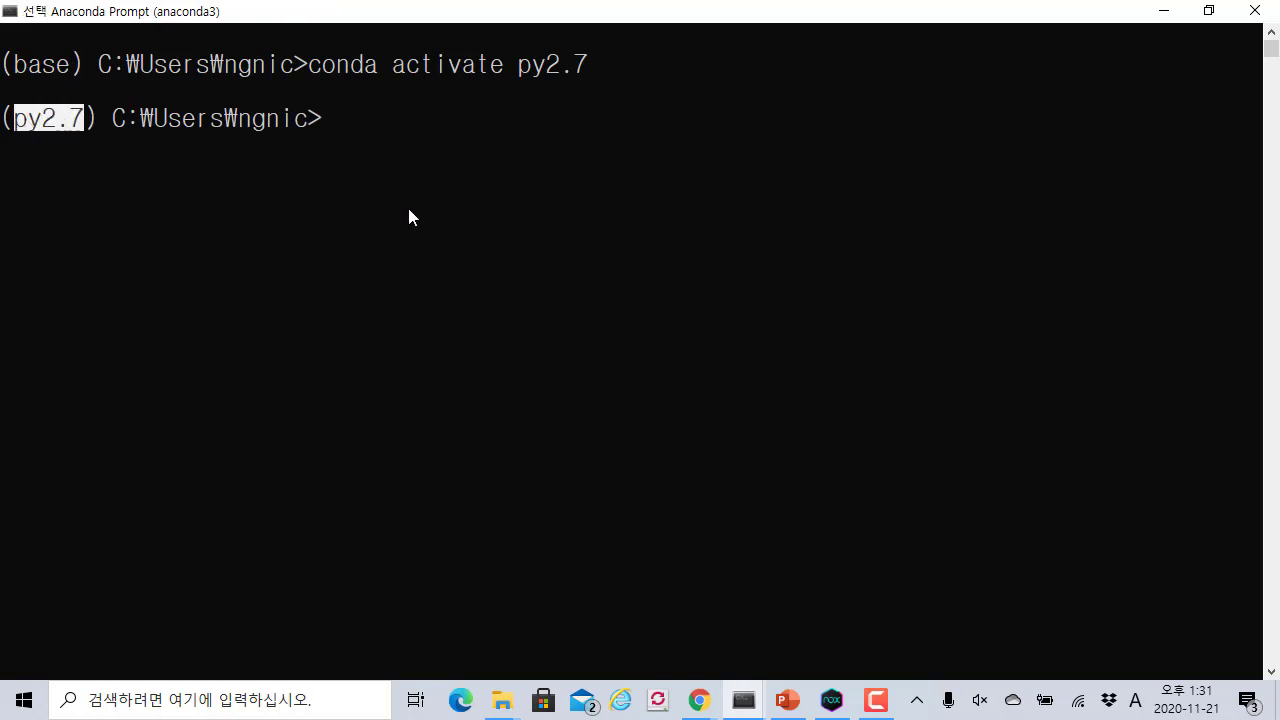
{"action": "key", "text": "Escape"}
{"action": "type", "text": "dzo"}
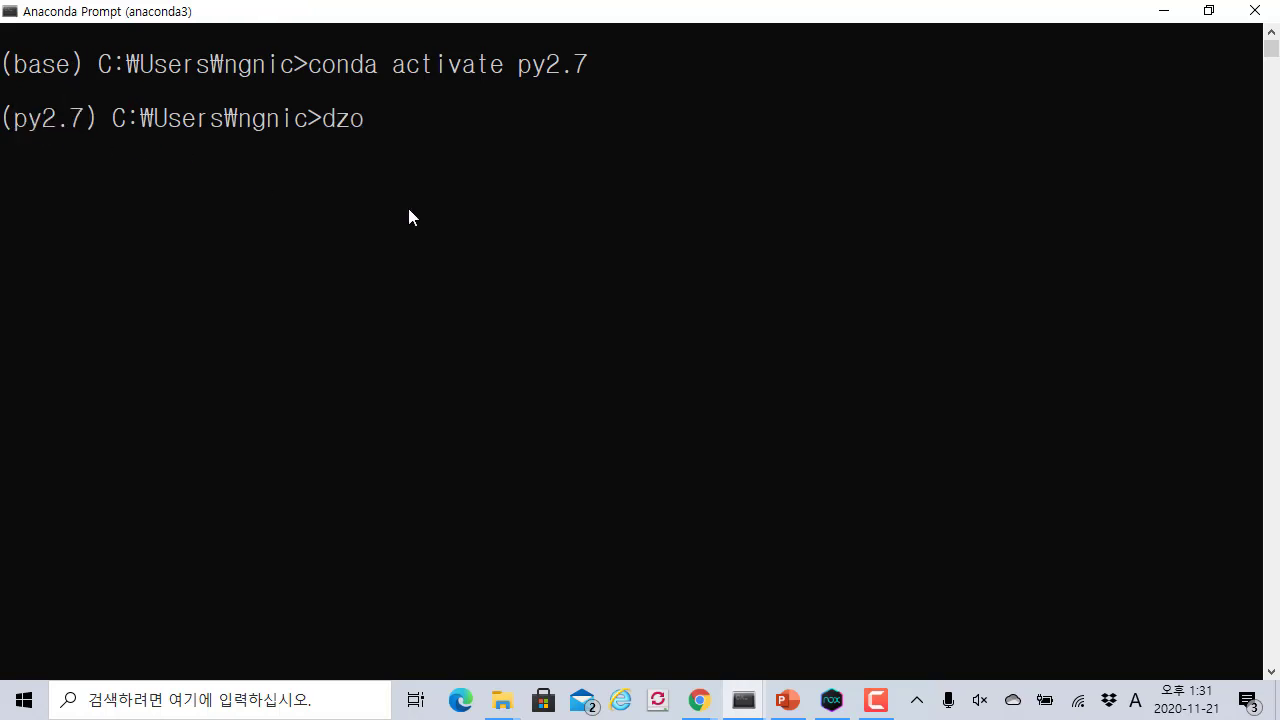
{"action": "key", "text": "BackSpace"}
{"action": "key", "text": "BackSpace"}
{"action": "type", "text": "rozer"}
{"action": "key", "text": "Return"}
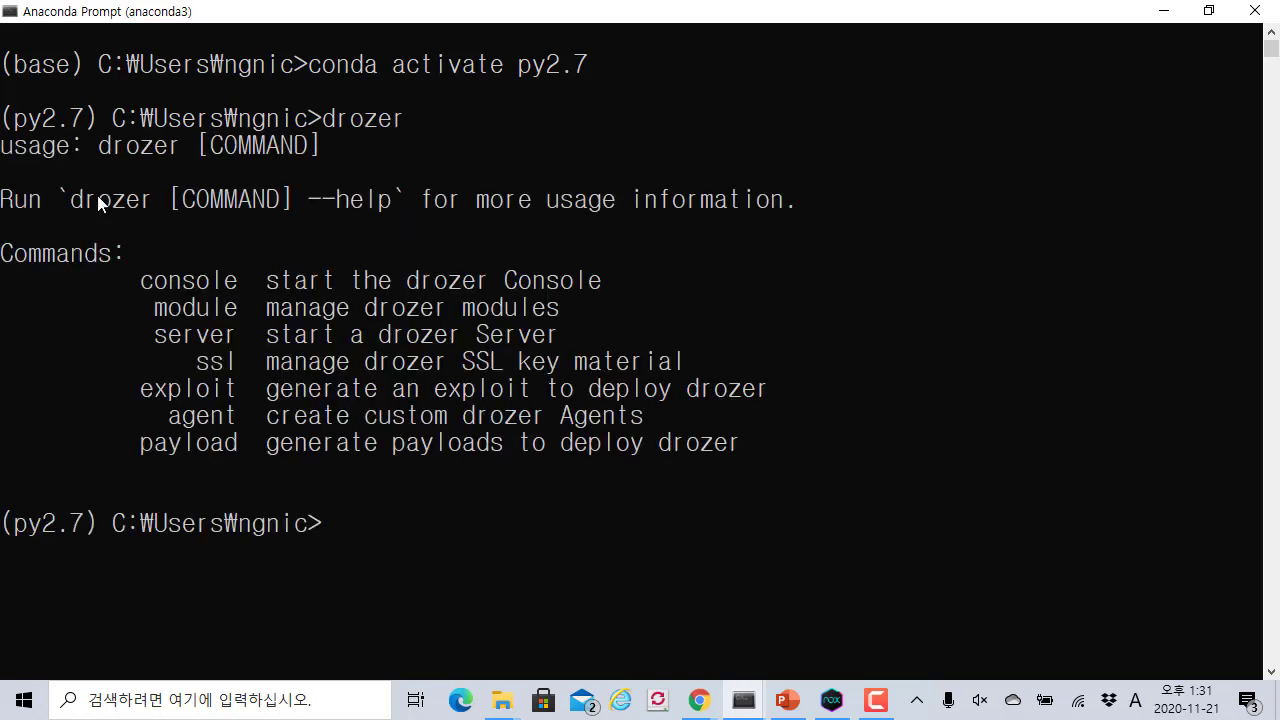
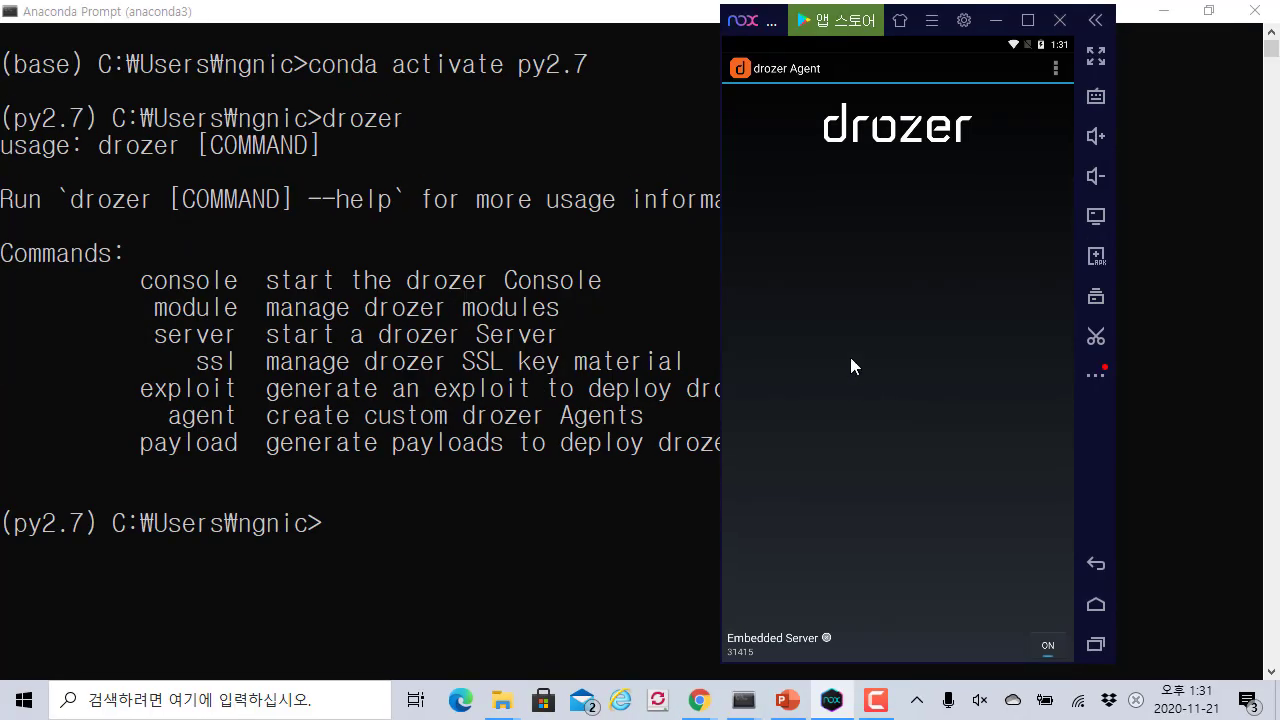
Step: Open a separate Windows Command Prompt by running cmd
{"action": "key", "text": "super+r"}
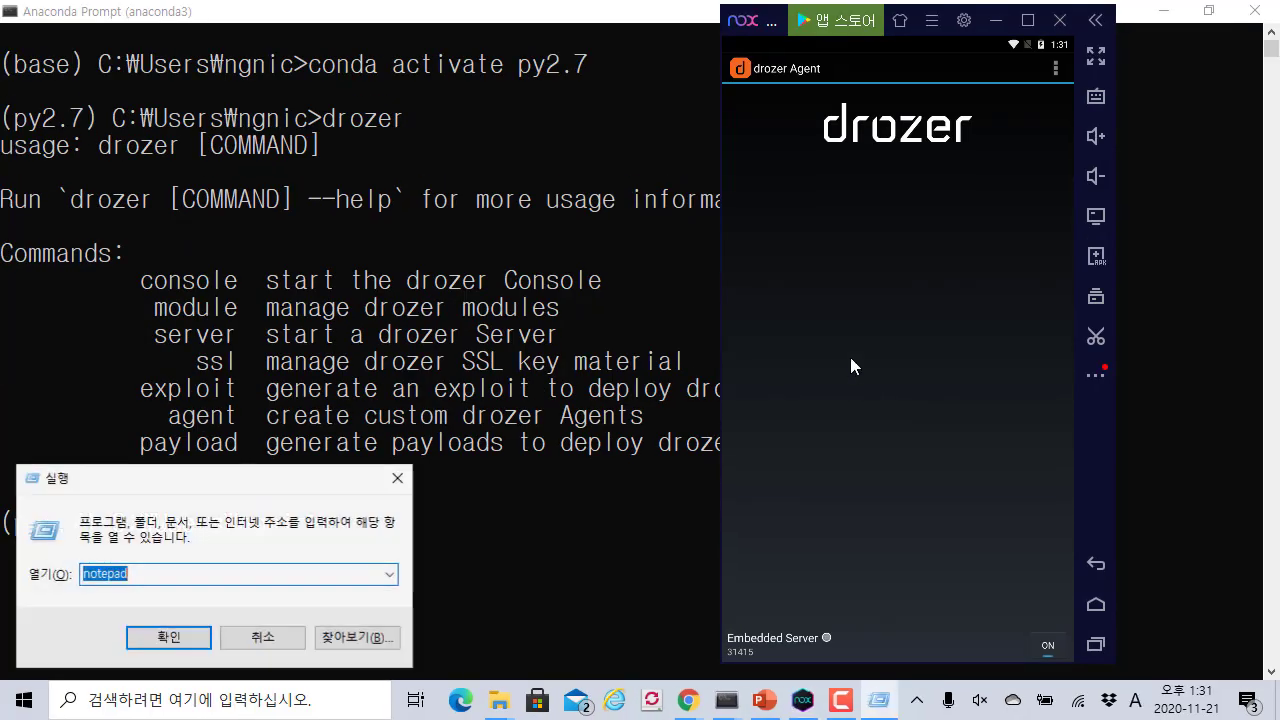
{"action": "type", "text": "cmd"}
{"action": "key", "text": "Return"}
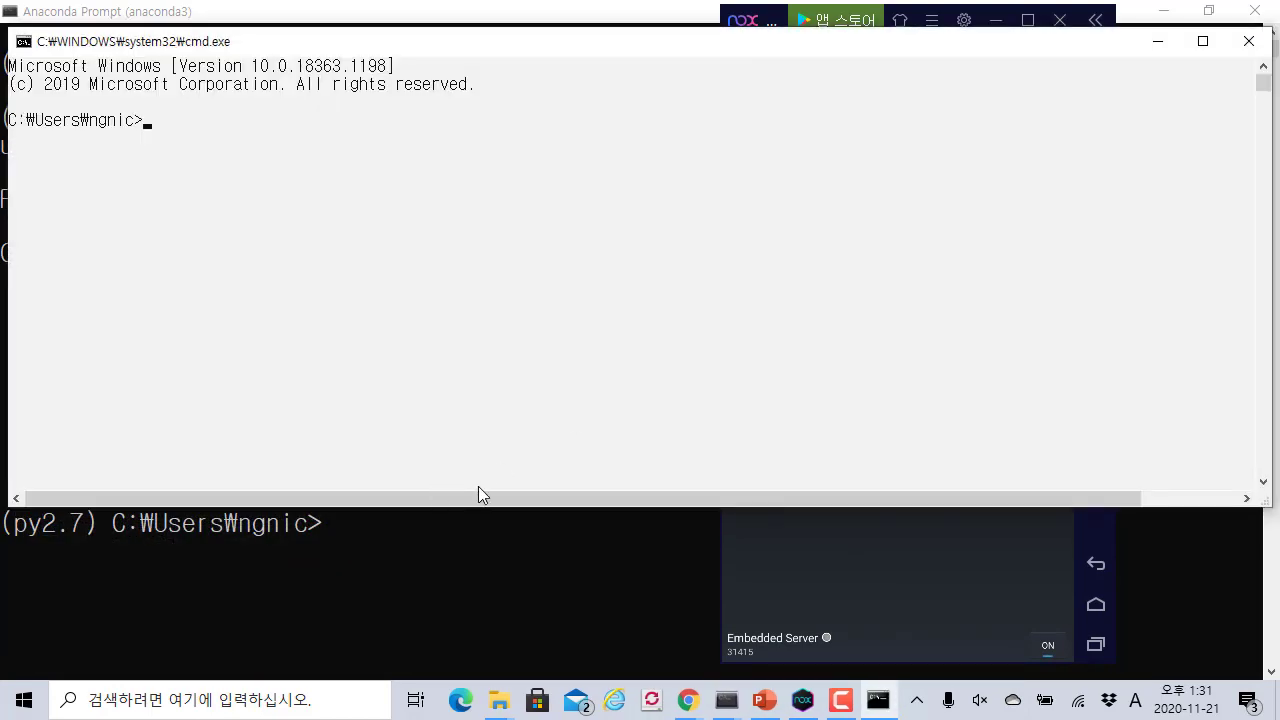
Step: Enter nox_adb at the command prompt and enlarge the console text
{"action": "scroll", "coordinate": [478, 487], "scroll_direction": "up", "scroll_amount": 1, "text": "ctrl"}
{"action": "type", "text": "xno"}
{"action": "key", "text": "BackSpace"}
{"action": "key", "text": "BackSpace"}
{"action": "key", "text": "BackSpace"}
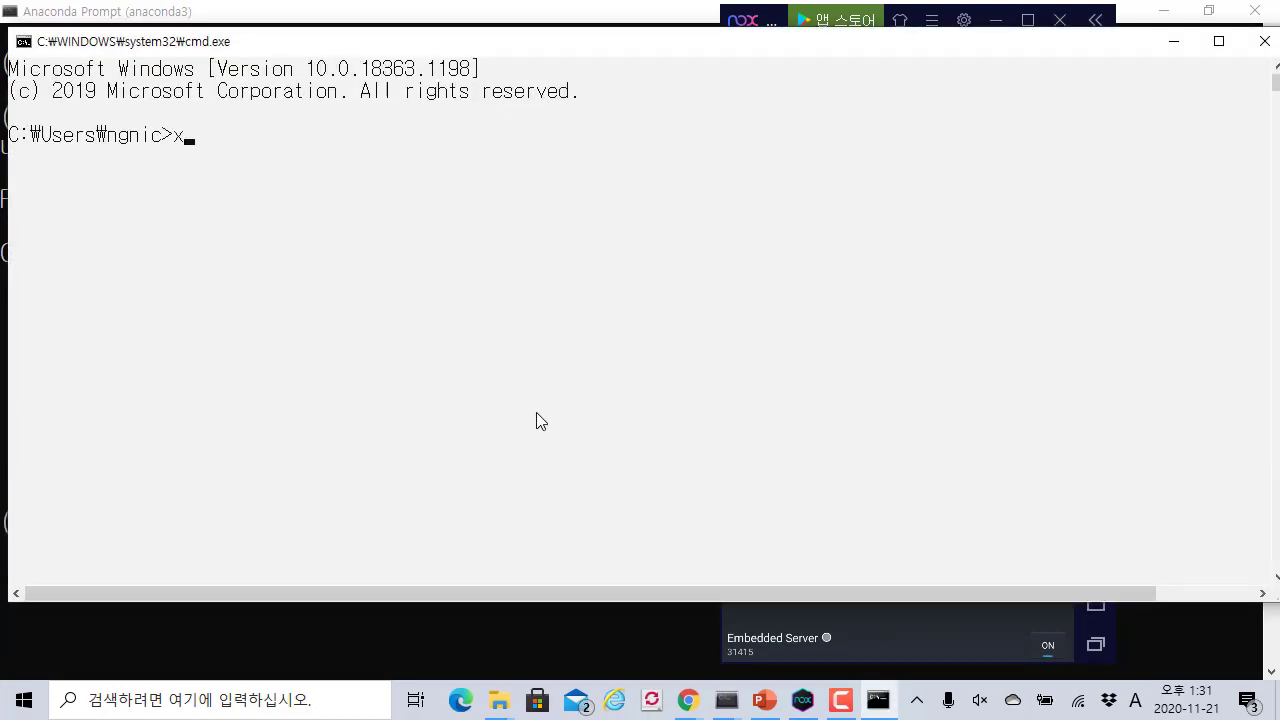
{"action": "type", "text": "nox_adb"}
{"action": "scroll", "coordinate": [541, 419], "scroll_direction": "up", "scroll_amount": 1, "text": "ctrl"}
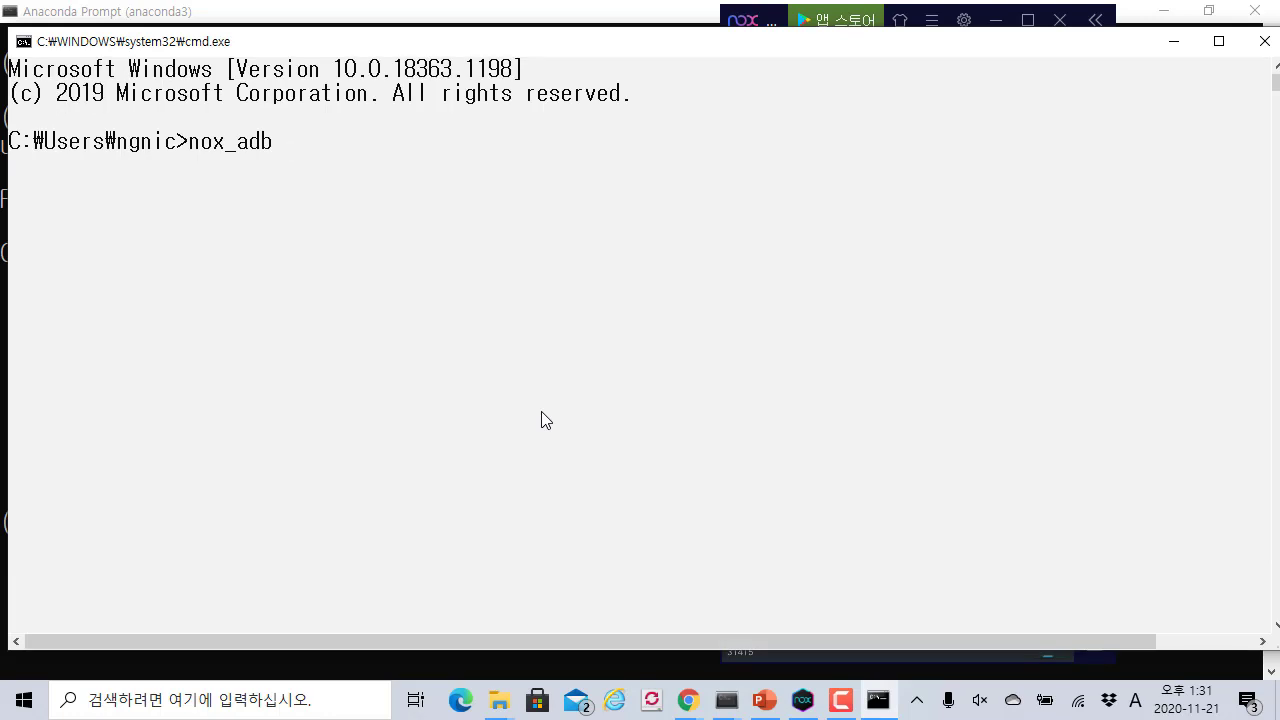